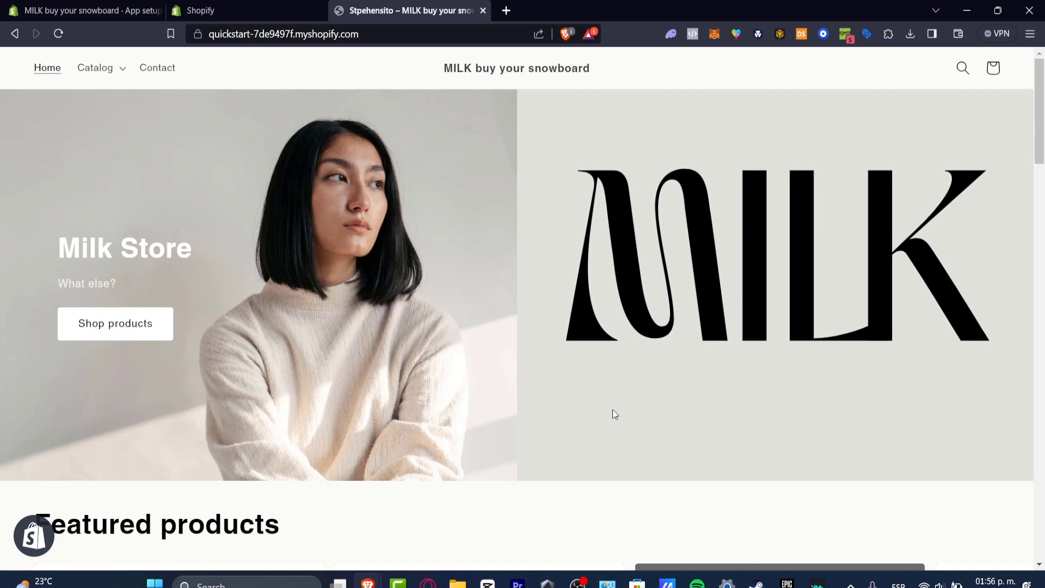
- Look over the Google & YouTube app page and the live MILK storefront, then return to the admin
{"action": "left_click", "coordinate": [303, 5]}
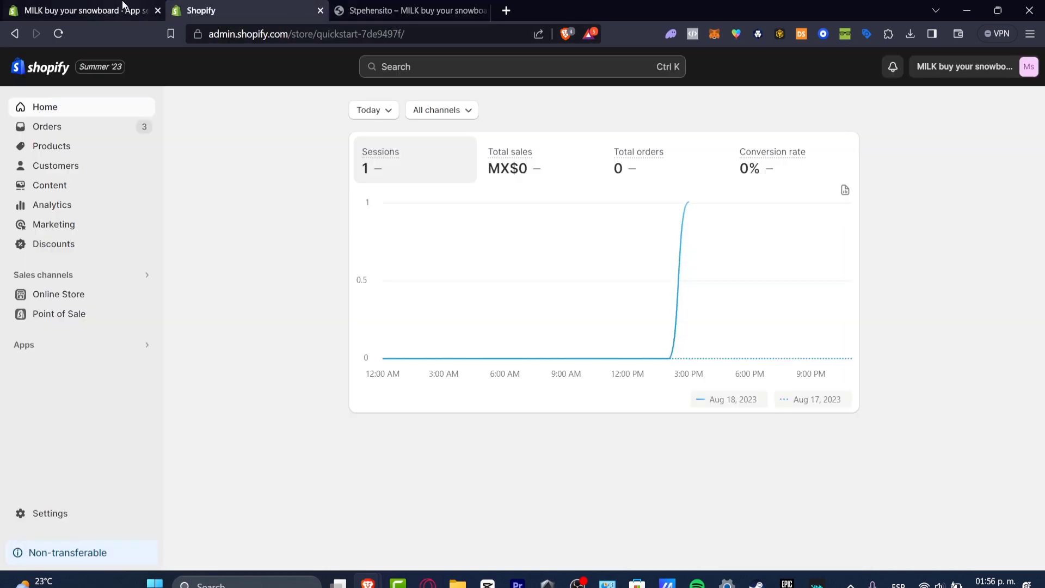
{"action": "left_click", "coordinate": [16, 11]}
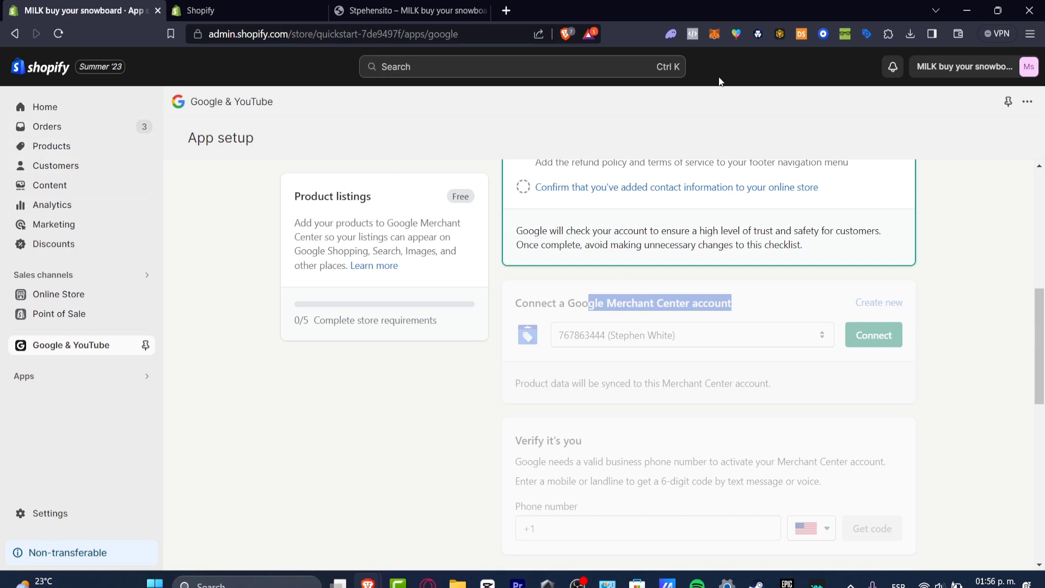
{"action": "left_click", "coordinate": [403, 10]}
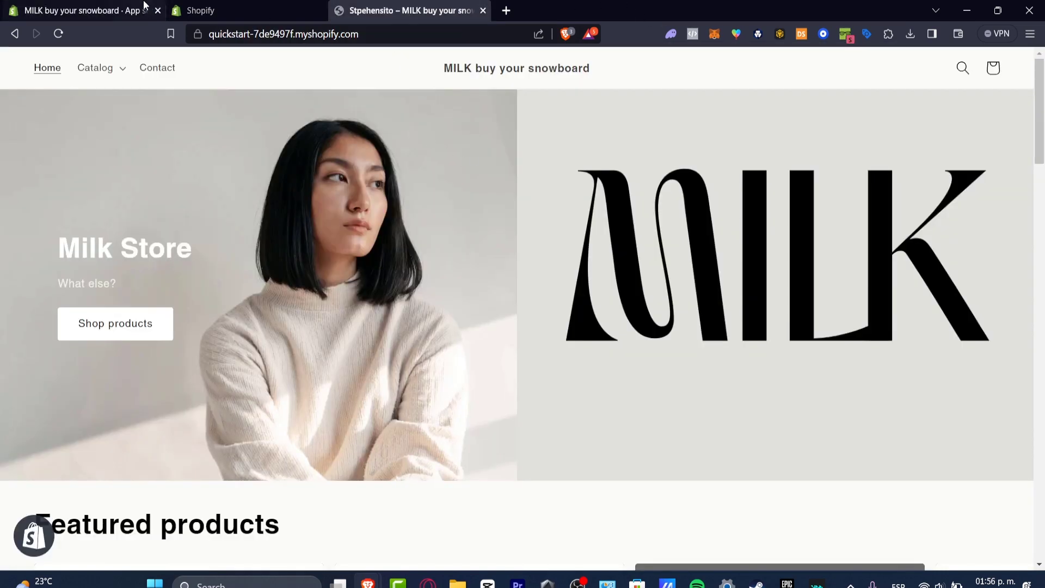
{"action": "left_click", "coordinate": [121, 6]}
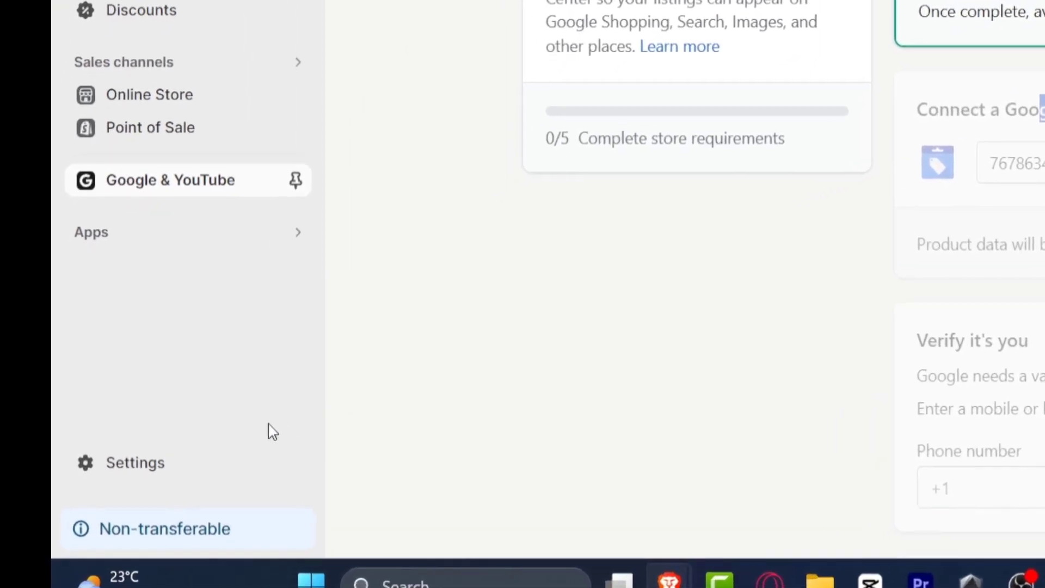
- Search the store's apps for 'countdown' and send the search to the Shopify App Store
{"action": "left_click", "coordinate": [83, 239]}
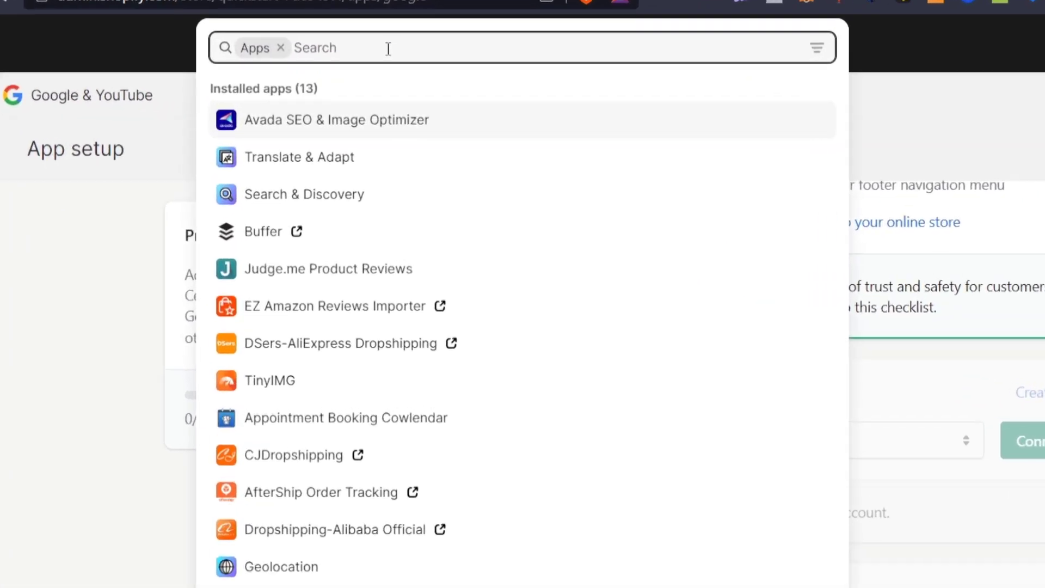
{"action": "type", "text": "co"}
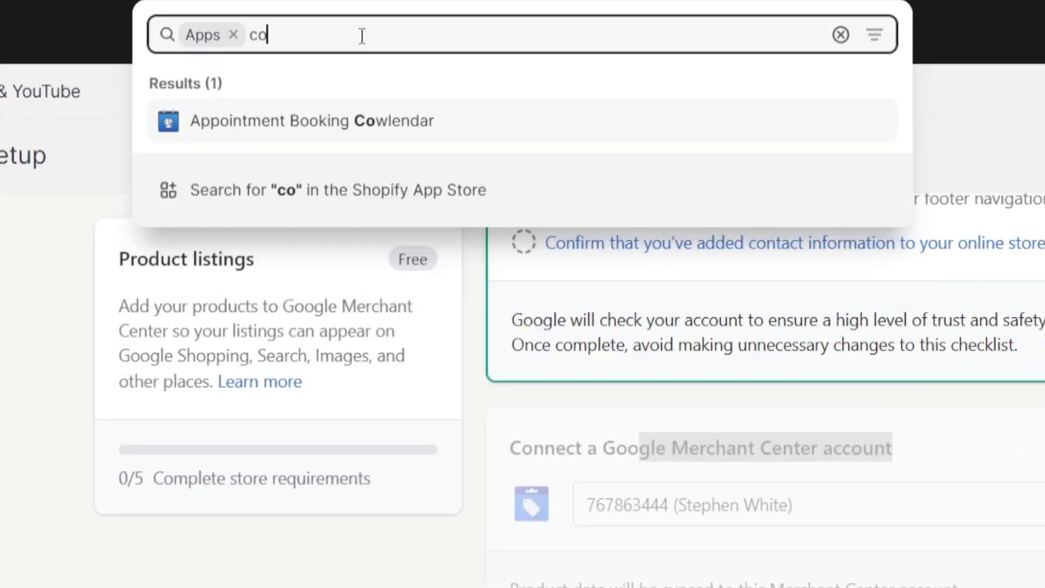
{"action": "type", "text": "untdown"}
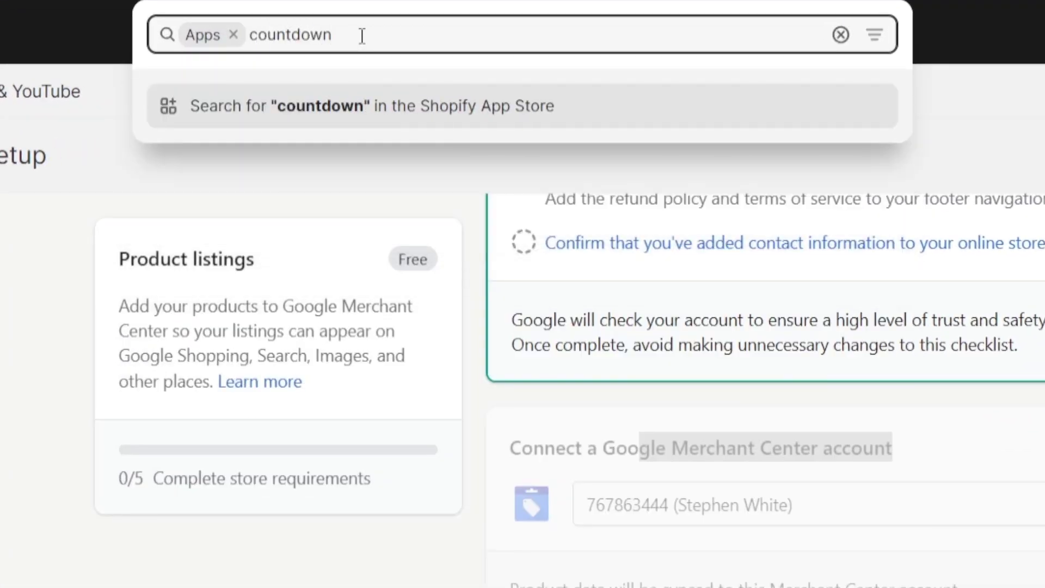
{"action": "left_click", "coordinate": [439, 102]}
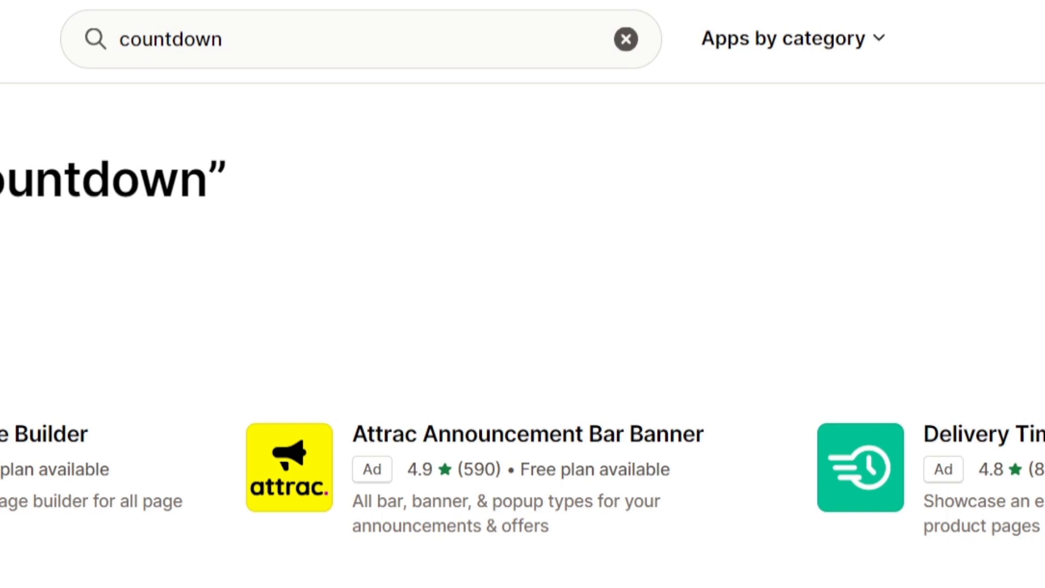
- Scroll through the 'countdown' App Store results to find Hextom: Countdown Timer Bar
{"action": "scroll", "coordinate": [523, 326], "scroll_direction": "down", "scroll_amount": 6}
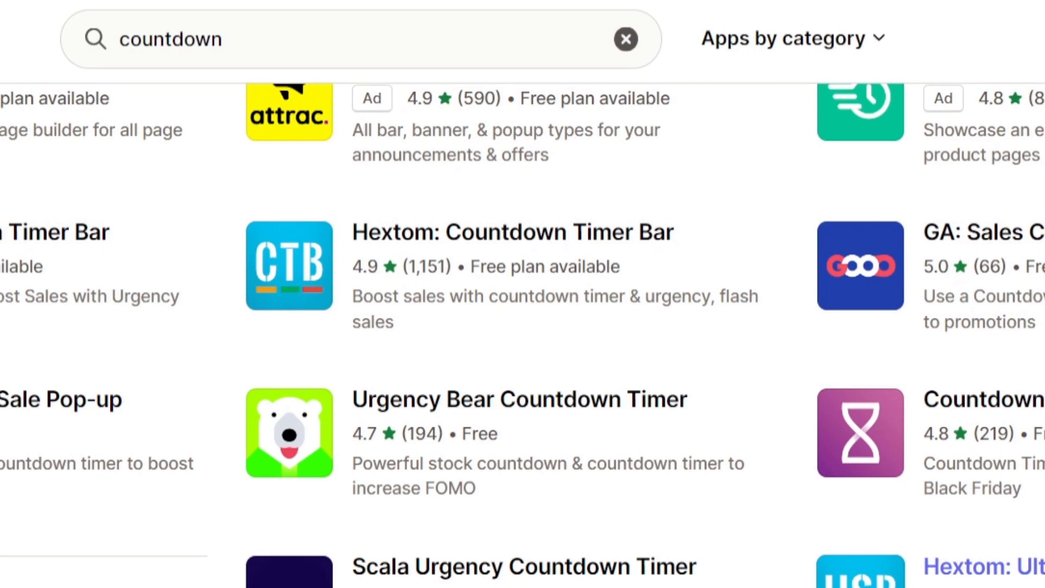
{"action": "scroll", "coordinate": [523, 335], "scroll_direction": "up", "scroll_amount": 7}
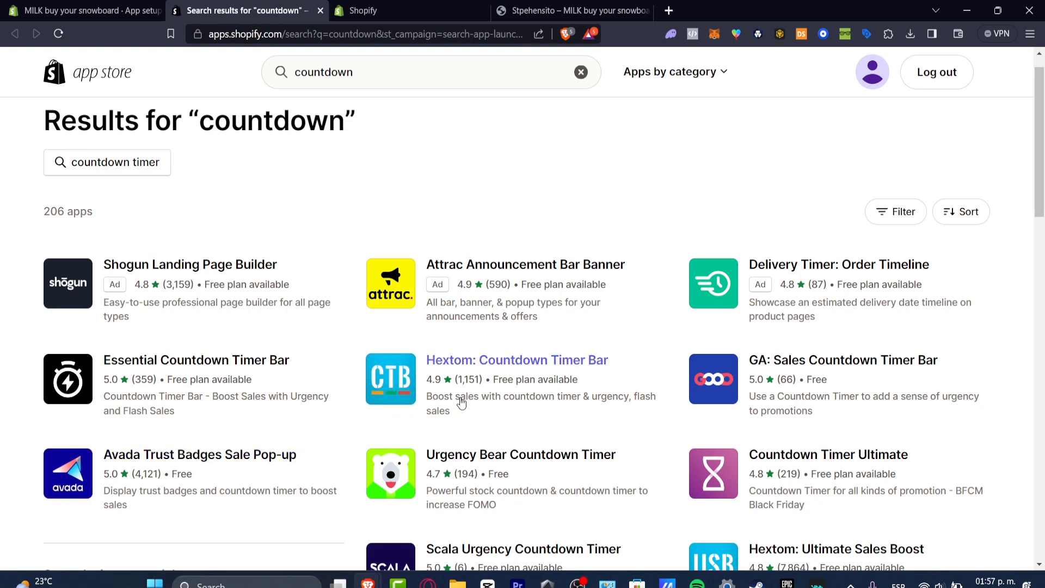
{"action": "scroll", "coordinate": [458, 388], "scroll_direction": "down", "scroll_amount": 4}
{"action": "scroll", "coordinate": [625, 374], "scroll_direction": "up", "scroll_amount": 4}
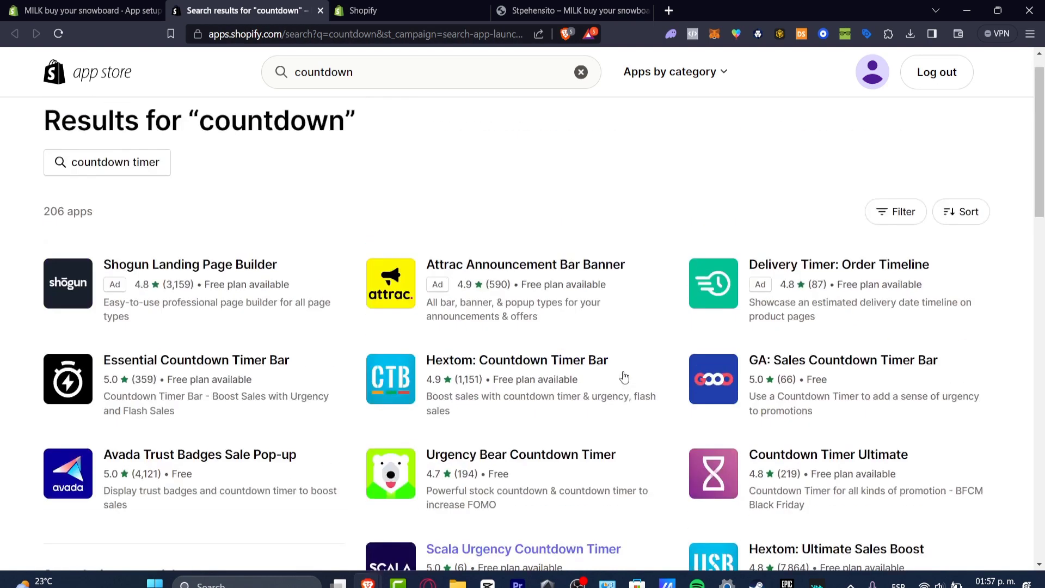
- Open the Hextom: Countdown Timer Bar listing, view an enlarged screenshot, and start installing it
{"action": "left_click", "coordinate": [519, 364]}
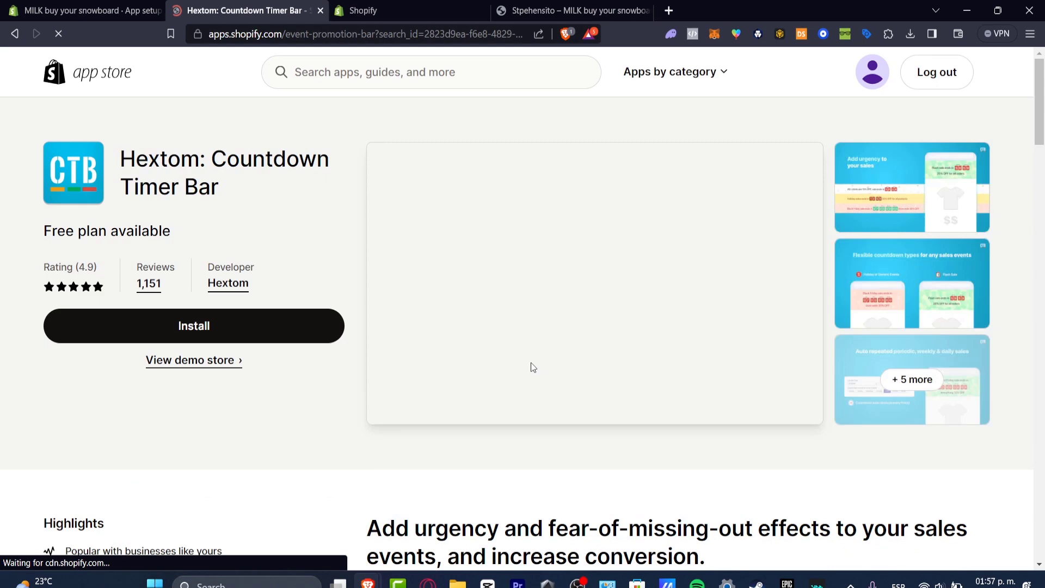
{"action": "left_click_drag", "start_coordinate": [171, 231], "coordinate": [58, 232]}
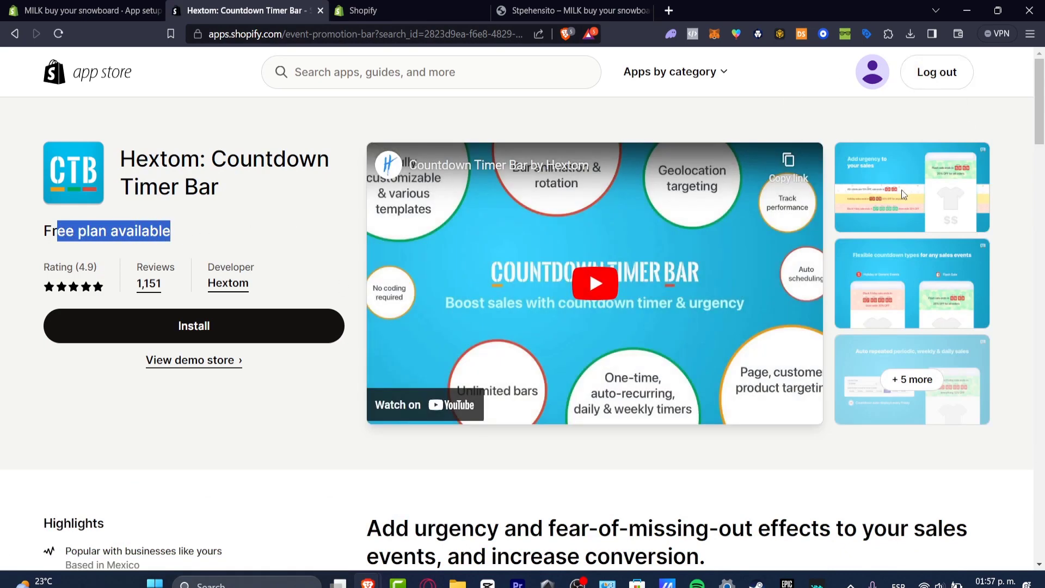
{"action": "left_click", "coordinate": [901, 191]}
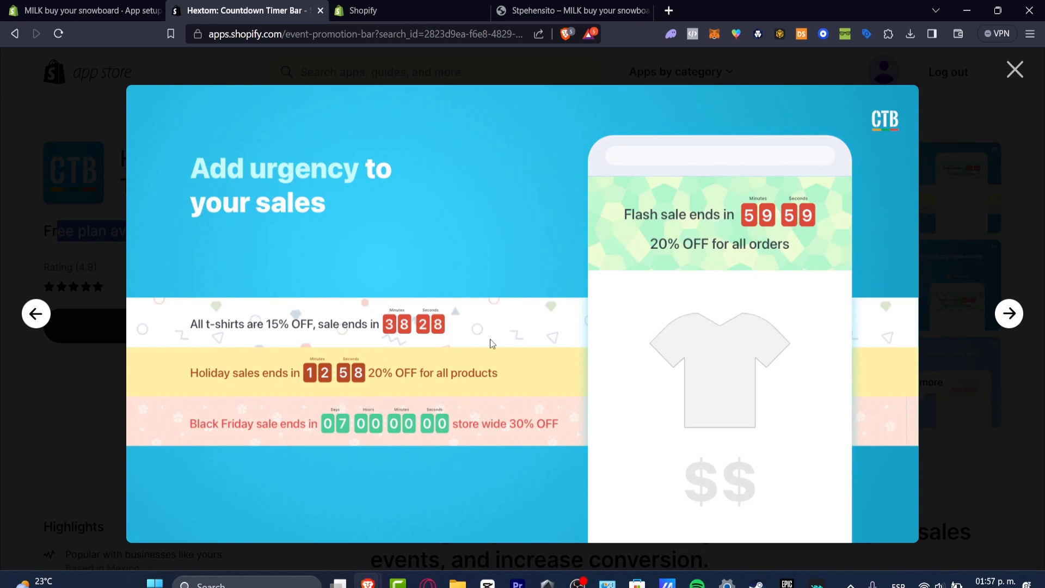
{"action": "left_click", "coordinate": [999, 101]}
{"action": "left_click", "coordinate": [319, 327]}
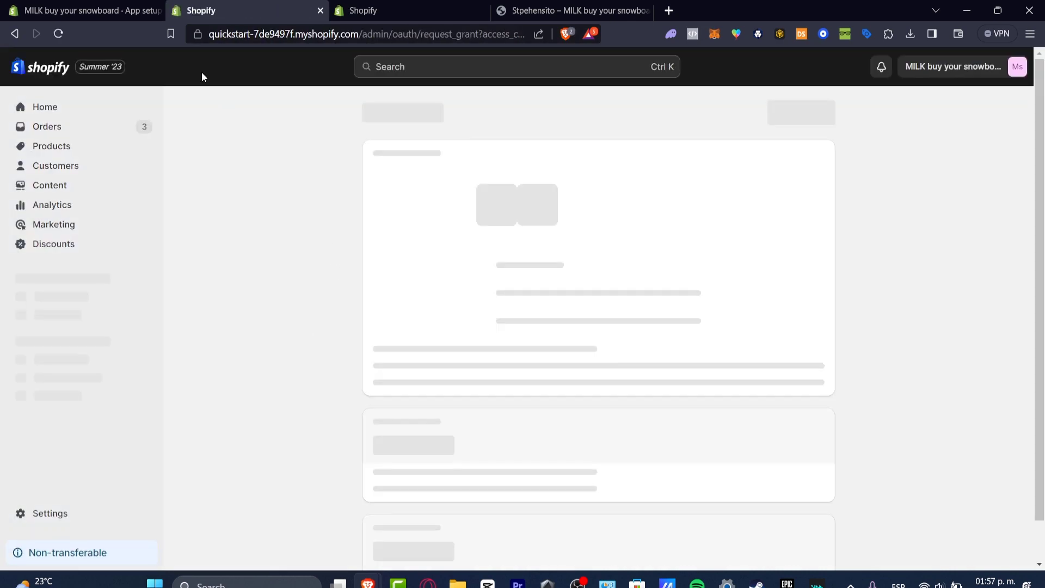
- Approve installing Countdown Timer Bar - Hextom and pin it in the admin sidebar
{"action": "left_click", "coordinate": [808, 121]}
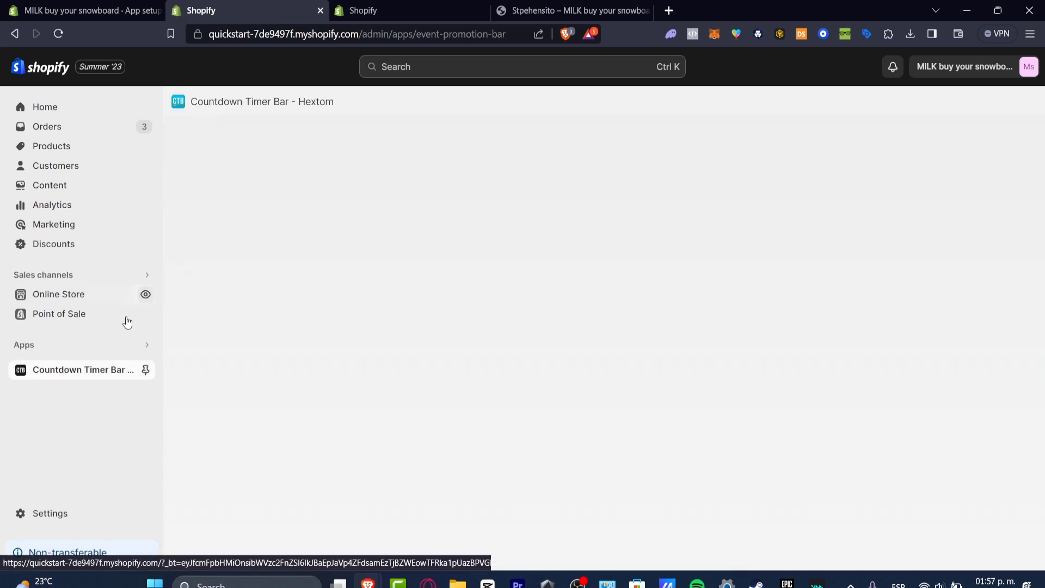
{"action": "left_click", "coordinate": [146, 371]}
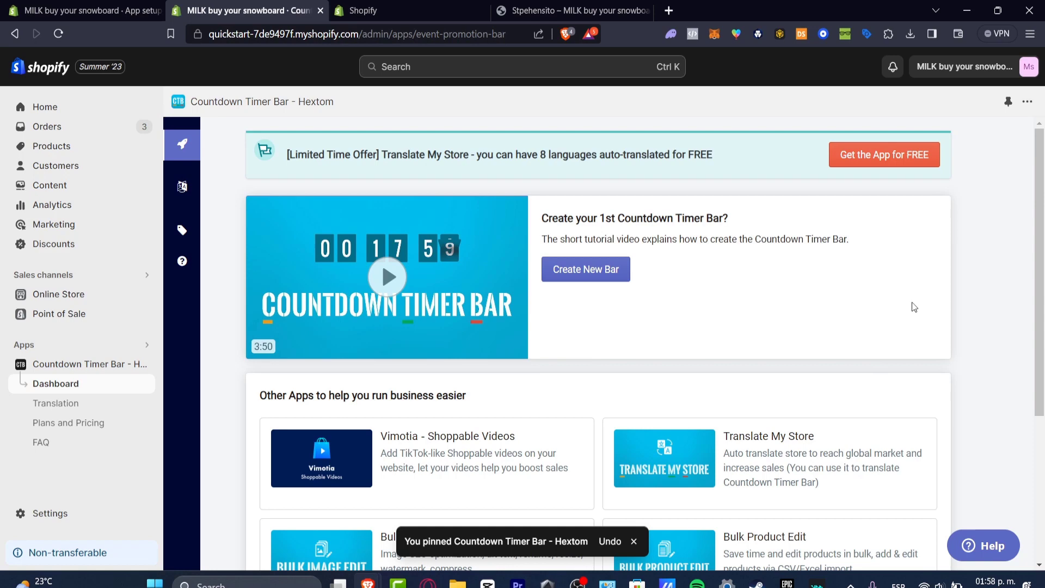
- Choose Create New Bar in the Hextom app to reveal the Basic and Premium templates
{"action": "scroll", "coordinate": [914, 307], "scroll_direction": "down", "scroll_amount": 4}
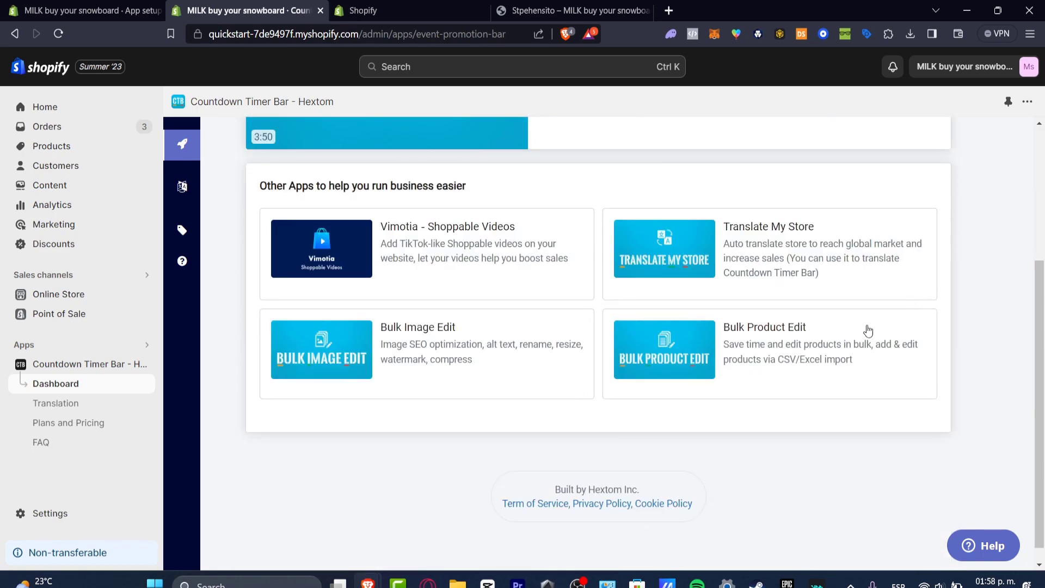
{"action": "scroll", "coordinate": [840, 345], "scroll_direction": "up", "scroll_amount": 4}
{"action": "mouse_move", "coordinate": [175, 176]}
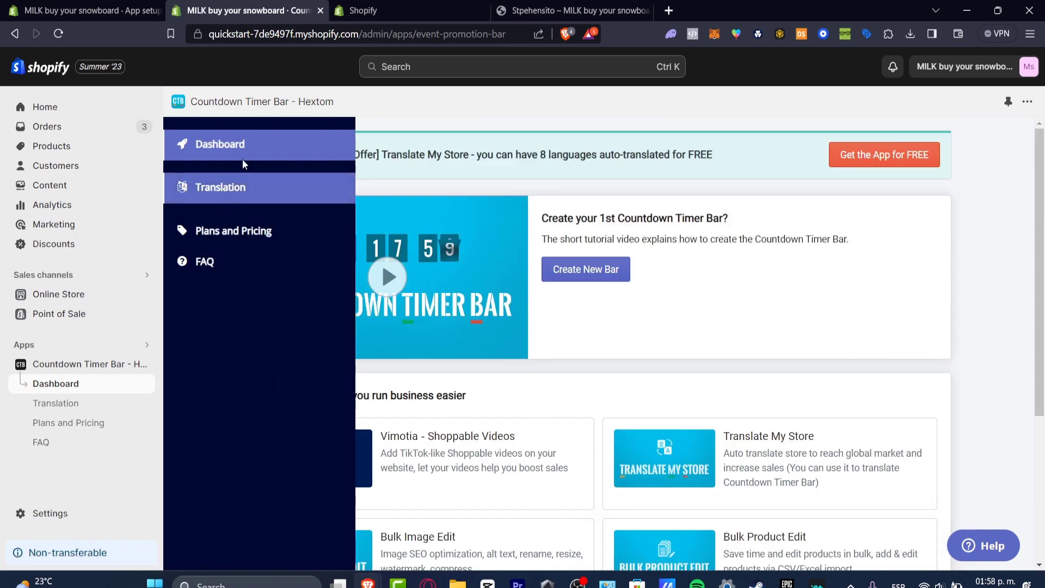
{"action": "left_click", "coordinate": [593, 271]}
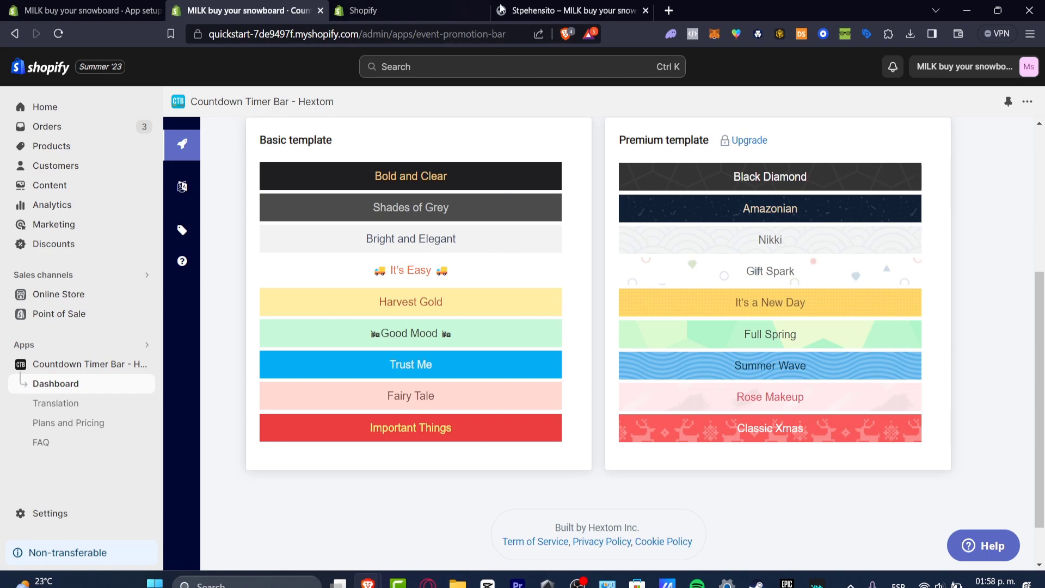
{"action": "left_click", "coordinate": [559, 7]}
{"action": "left_click", "coordinate": [261, 10]}
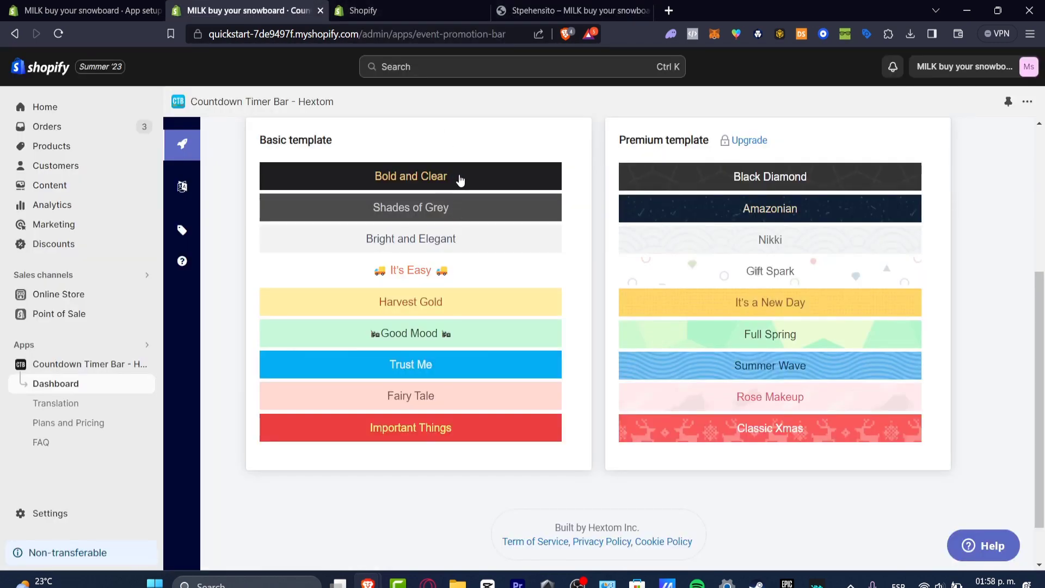
- Pick the Bold and Clear template, paste in the '1st Anniversary' bar name, and select the before-timer message
{"action": "left_click", "coordinate": [466, 182]}
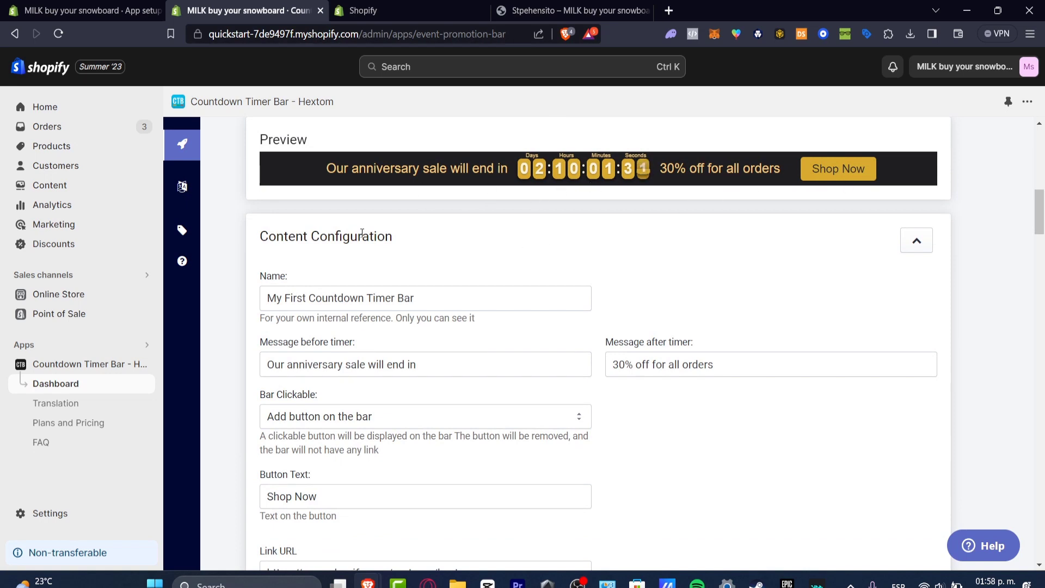
{"action": "left_click_drag", "start_coordinate": [442, 300], "coordinate": [263, 293]}
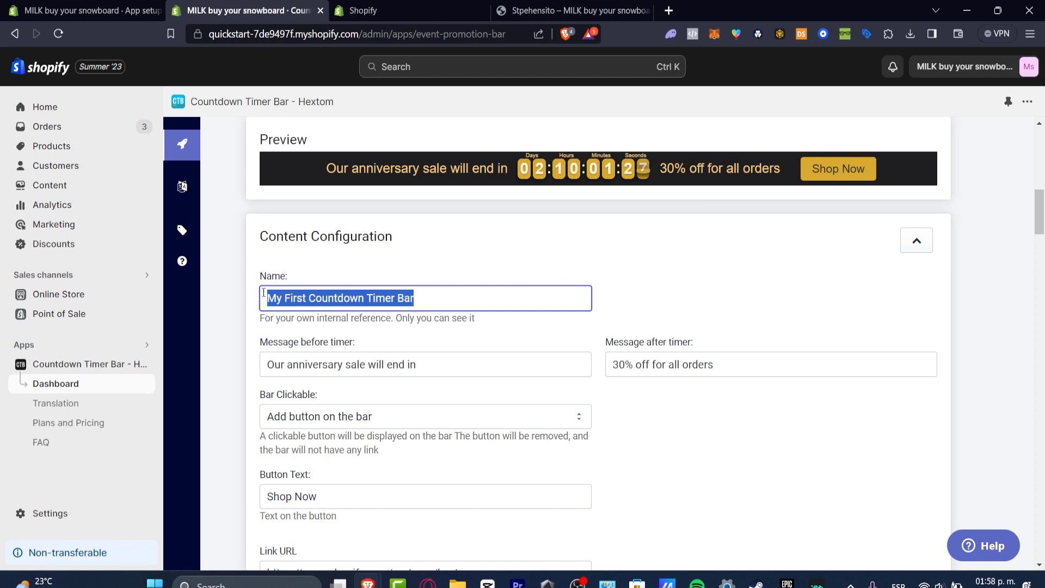
{"action": "type", "text": "1st Anniversary"}
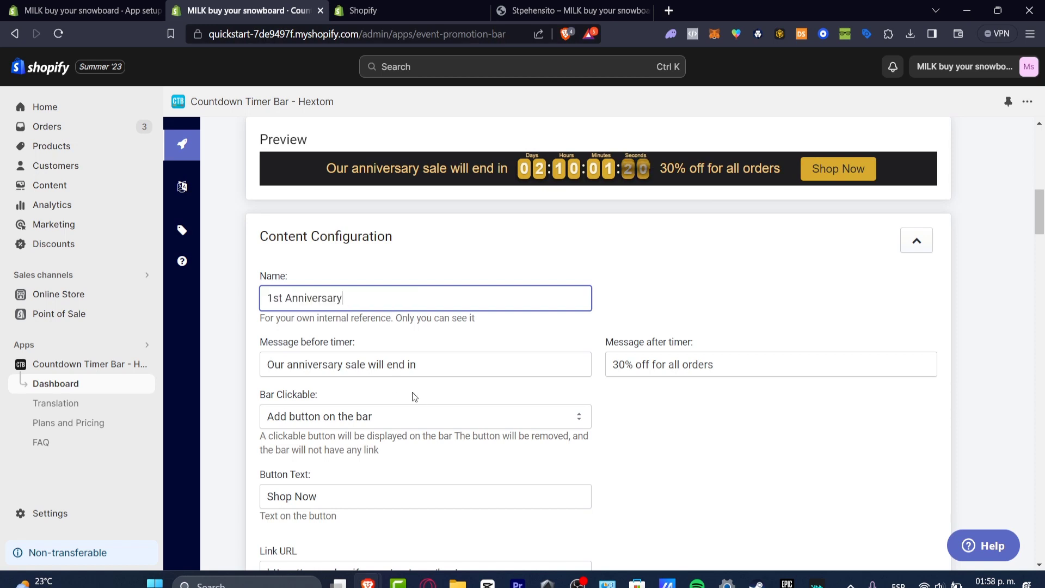
{"action": "left_click", "coordinate": [412, 365]}
{"action": "key", "text": "ctrl+a"}
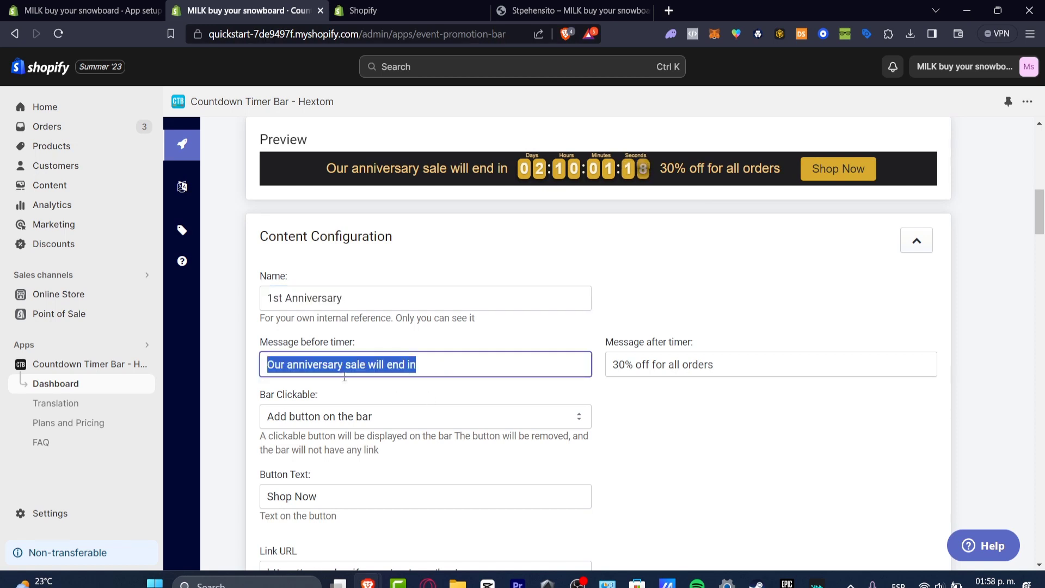
- Make the after-timer message '50% off for all orders', set the bar non-clickable, and add a close button
{"action": "left_click", "coordinate": [700, 362]}
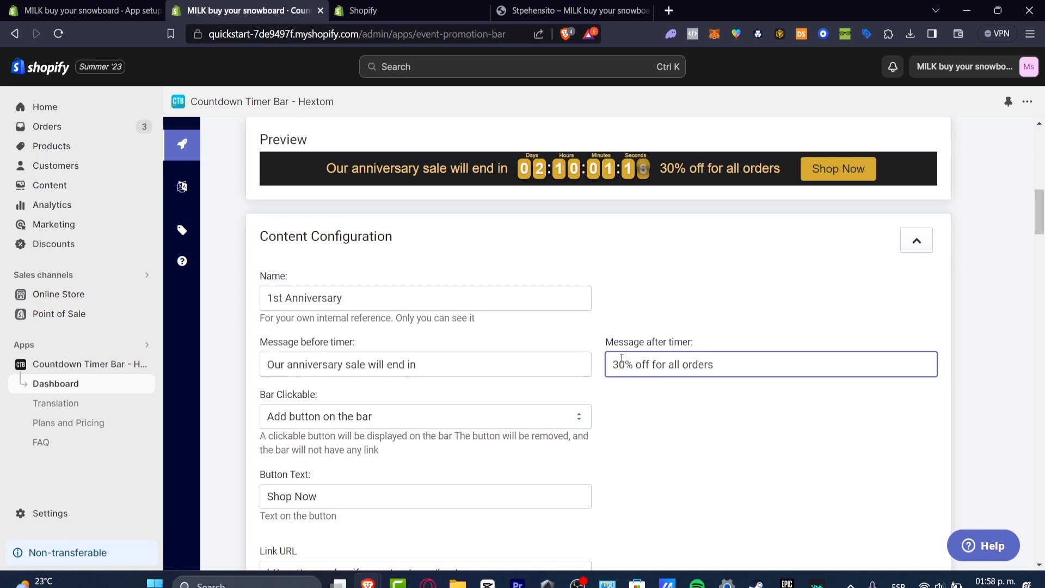
{"action": "type", "text": "5"}
{"action": "left_click", "coordinate": [669, 411]}
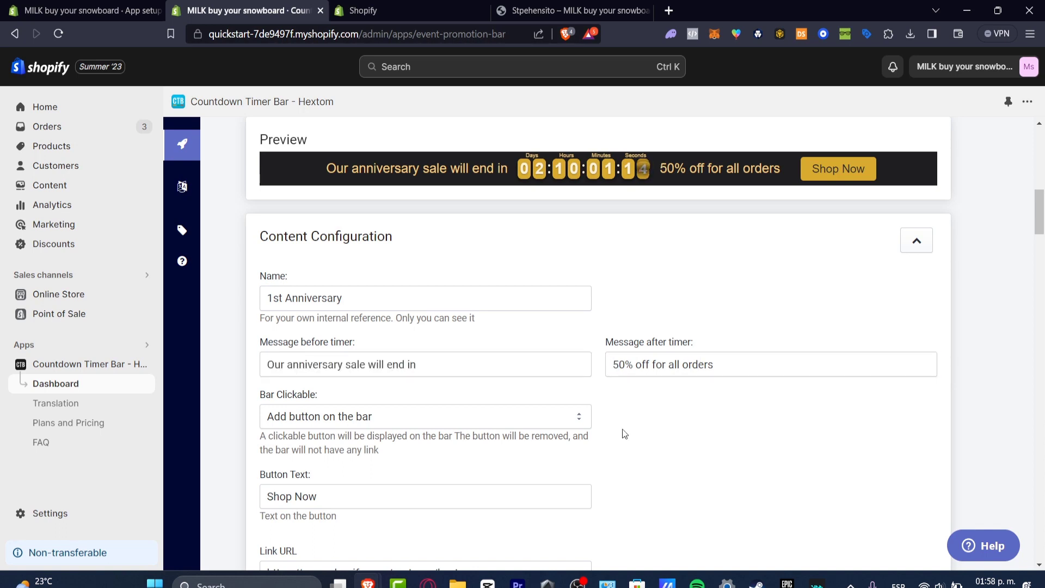
{"action": "left_click", "coordinate": [377, 413]}
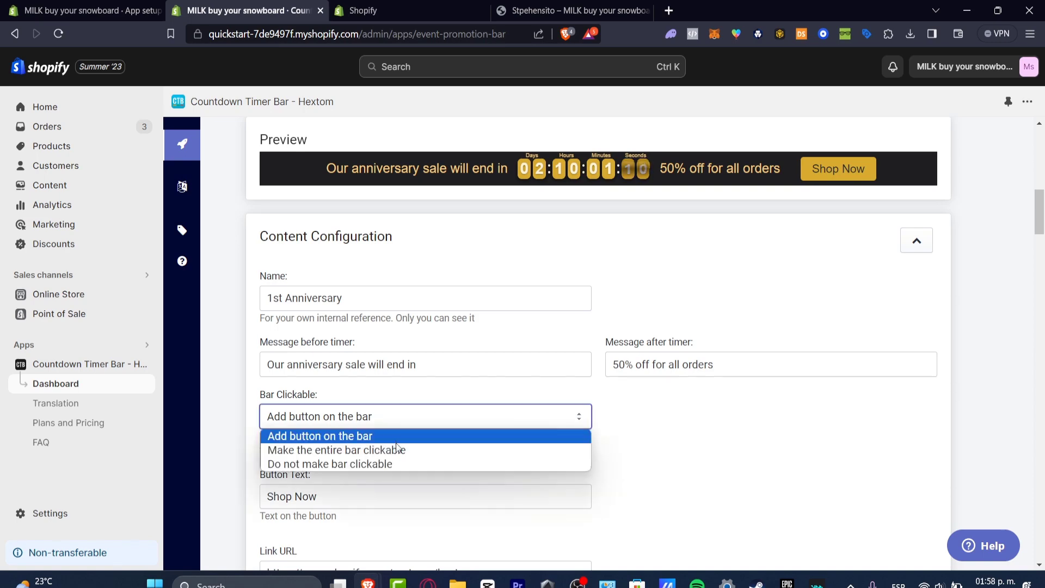
{"action": "left_click", "coordinate": [411, 459]}
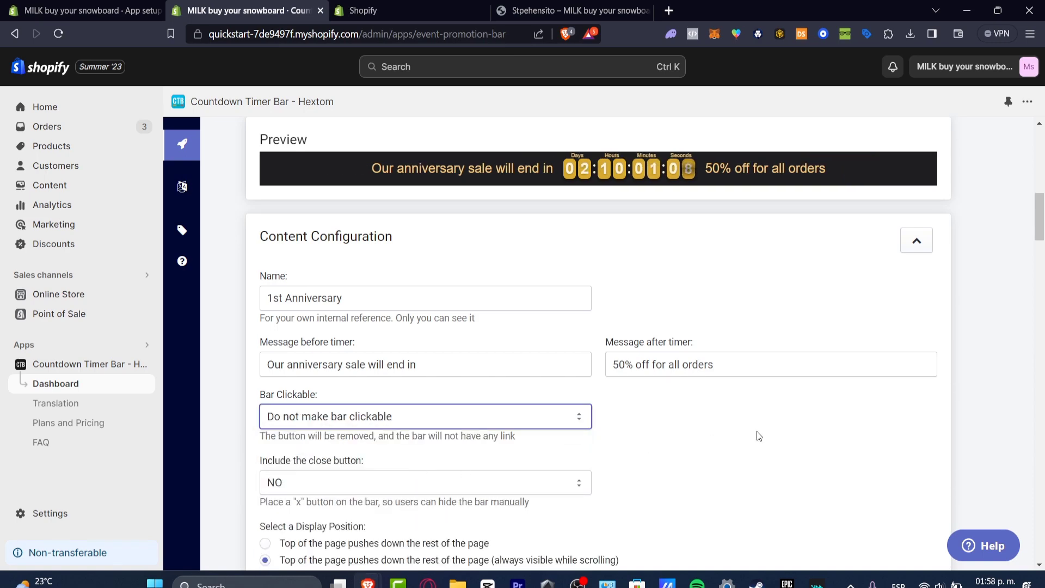
{"action": "scroll", "coordinate": [690, 419], "scroll_direction": "down", "scroll_amount": 4}
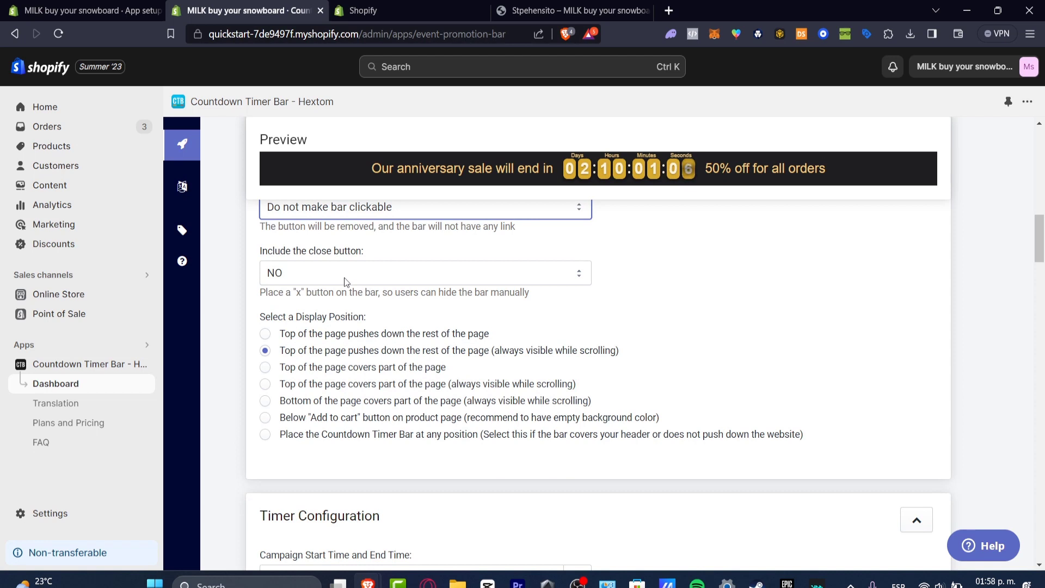
{"action": "left_click", "coordinate": [531, 267]}
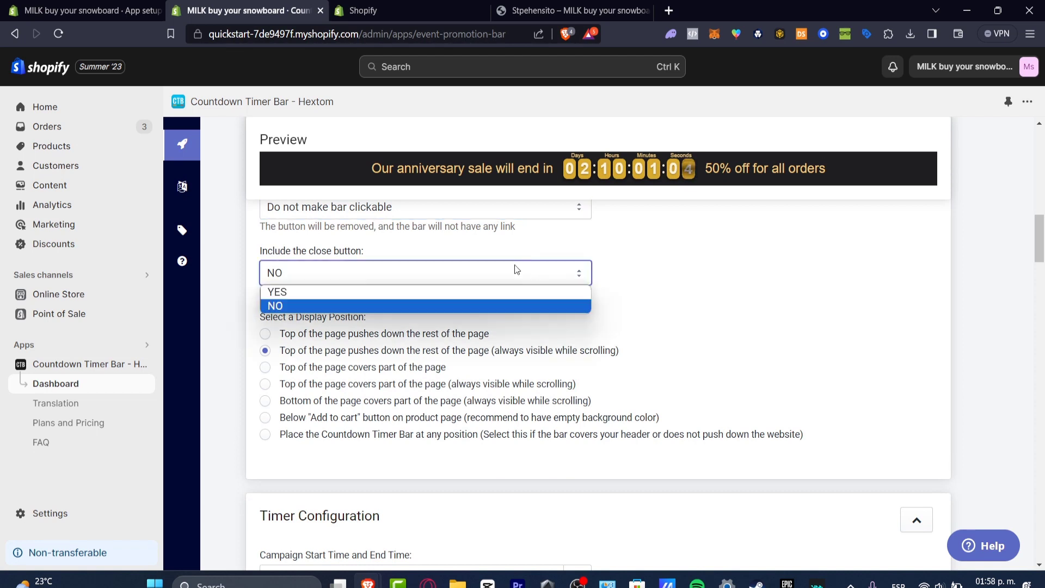
{"action": "left_click", "coordinate": [510, 292]}
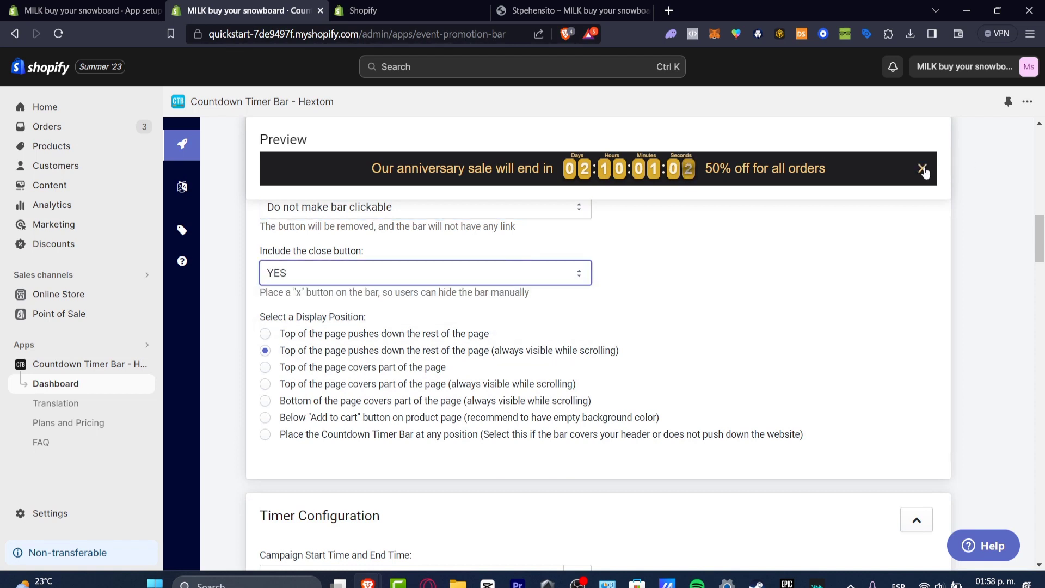
- Set the campaign end date to 08/31/2023 for a 12-day countdown and apply it
{"action": "scroll", "coordinate": [445, 326], "scroll_direction": "down", "scroll_amount": 4}
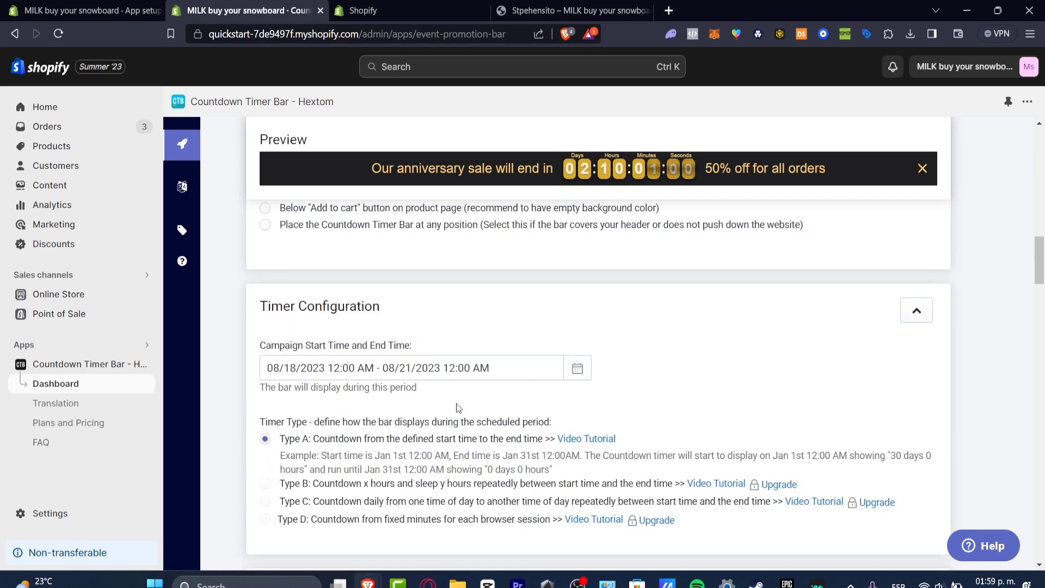
{"action": "left_click", "coordinate": [316, 365]}
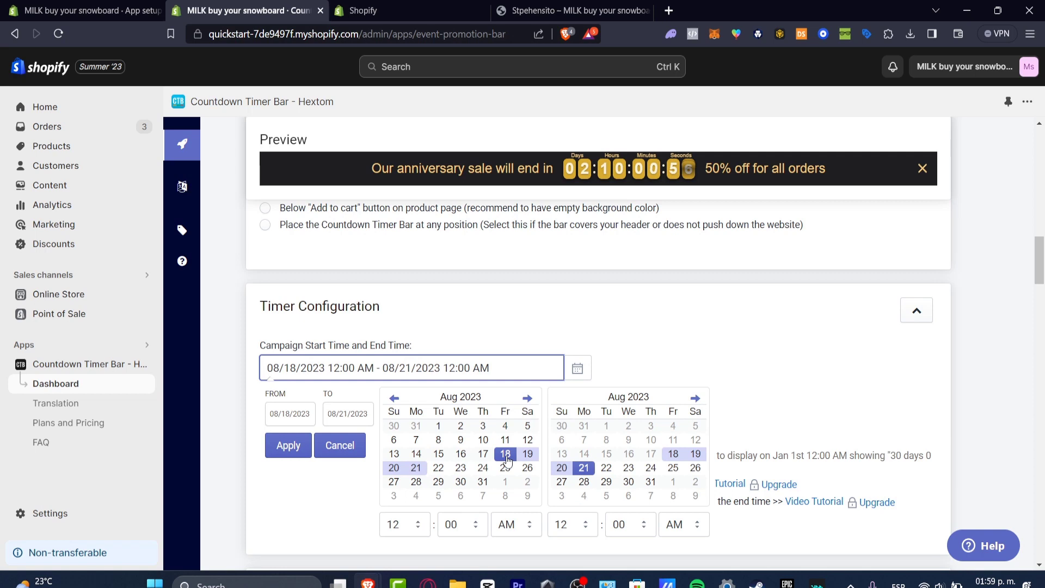
{"action": "left_click", "coordinate": [629, 481]}
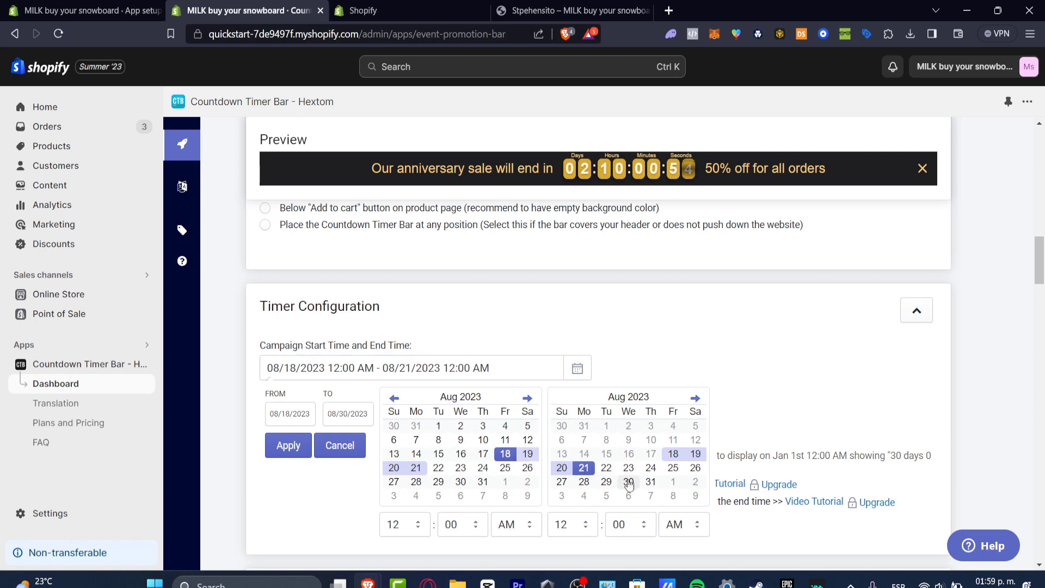
{"action": "left_click", "coordinate": [651, 482]}
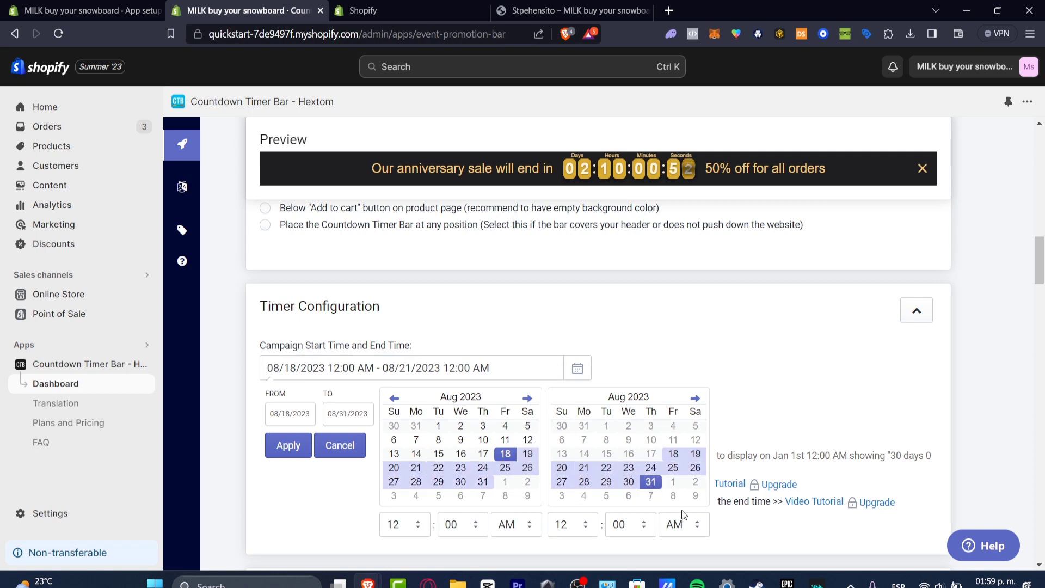
{"action": "left_click", "coordinate": [647, 363]}
{"action": "left_click", "coordinate": [464, 368]}
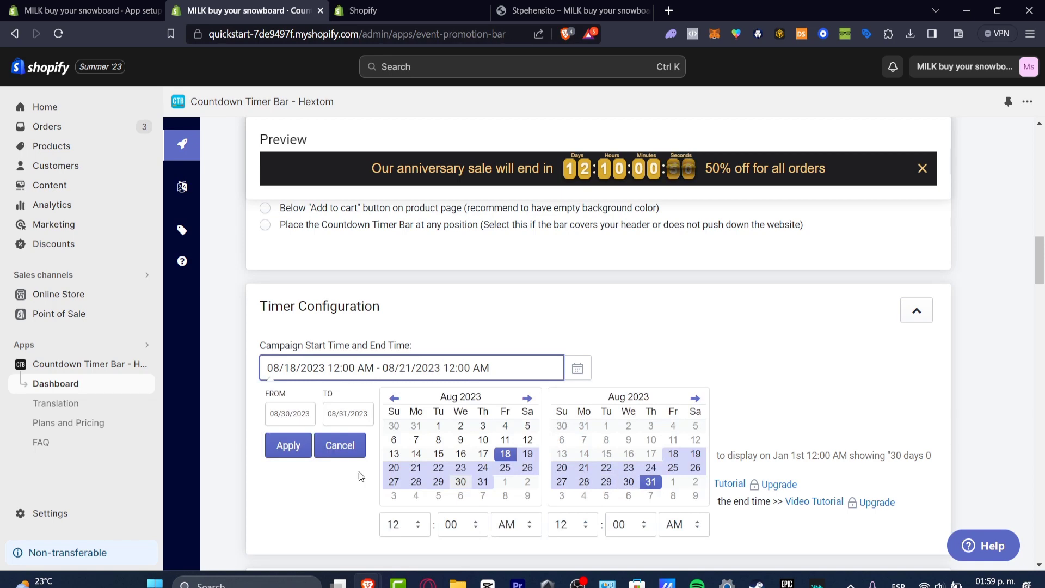
{"action": "left_click", "coordinate": [286, 445]}
- Review the remaining bar settings, including the timer background colour choices
{"action": "scroll", "coordinate": [594, 395], "scroll_direction": "down", "scroll_amount": 4}
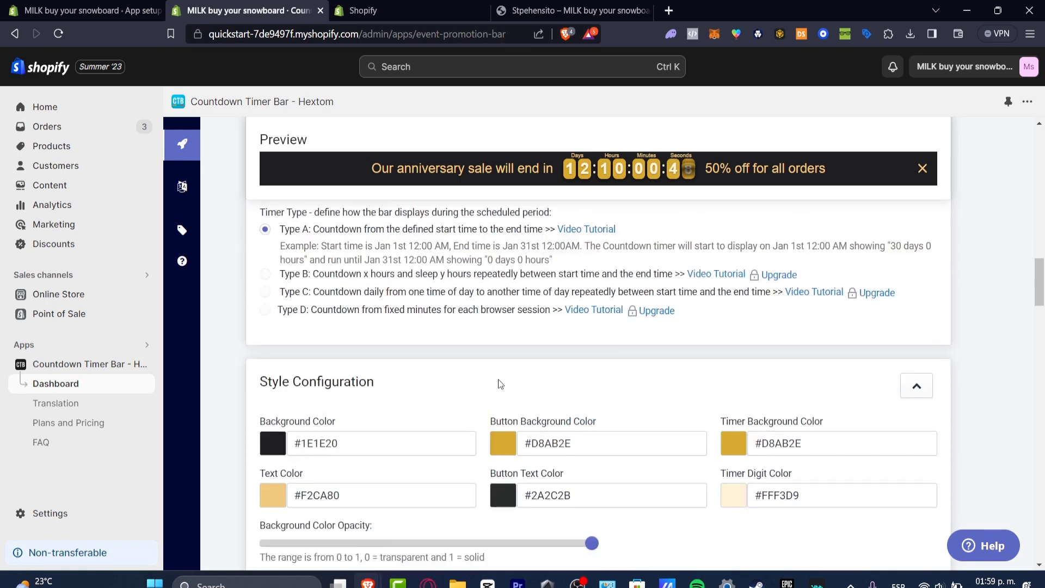
{"action": "scroll", "coordinate": [498, 384], "scroll_direction": "down", "scroll_amount": 4}
{"action": "scroll", "coordinate": [501, 388], "scroll_direction": "down", "scroll_amount": 1}
{"action": "scroll", "coordinate": [502, 390], "scroll_direction": "up", "scroll_amount": 1}
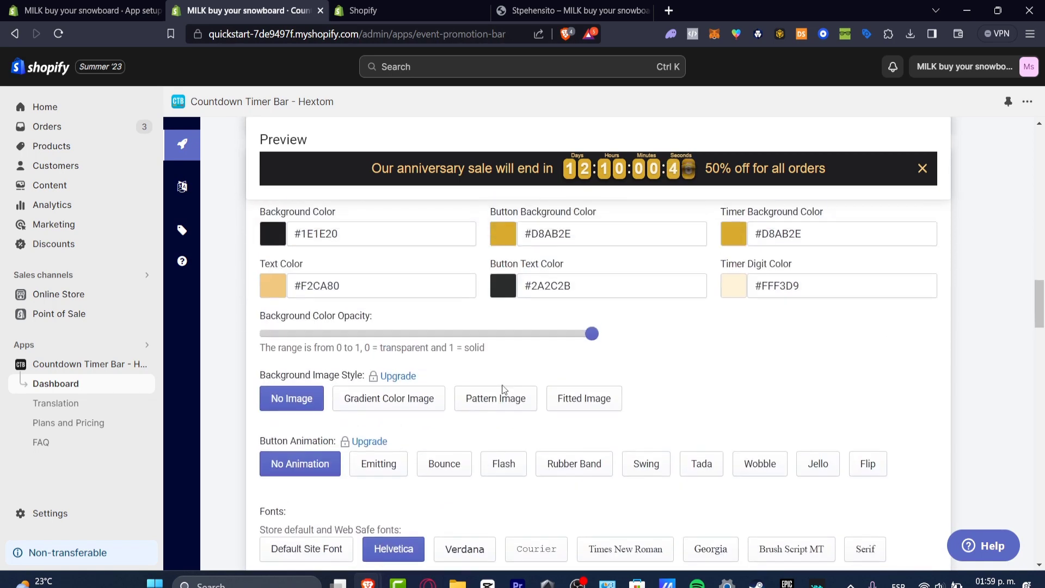
{"action": "scroll", "coordinate": [789, 392], "scroll_direction": "up", "scroll_amount": 4}
{"action": "left_click", "coordinate": [544, 11]}
{"action": "left_click", "coordinate": [274, 10]}
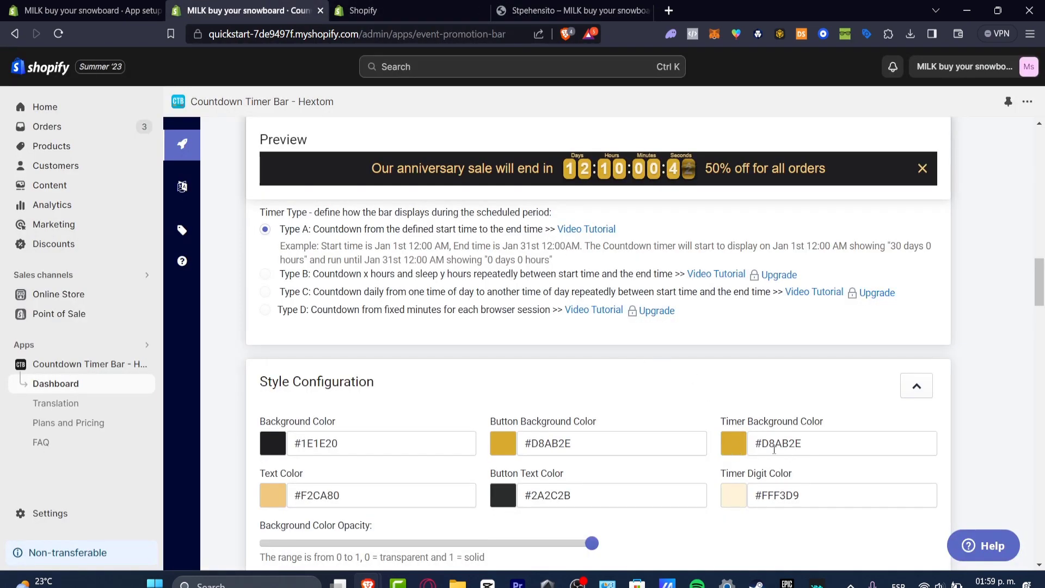
{"action": "left_click", "coordinate": [752, 444]}
{"action": "scroll", "coordinate": [772, 458], "scroll_direction": "down", "scroll_amount": 12}
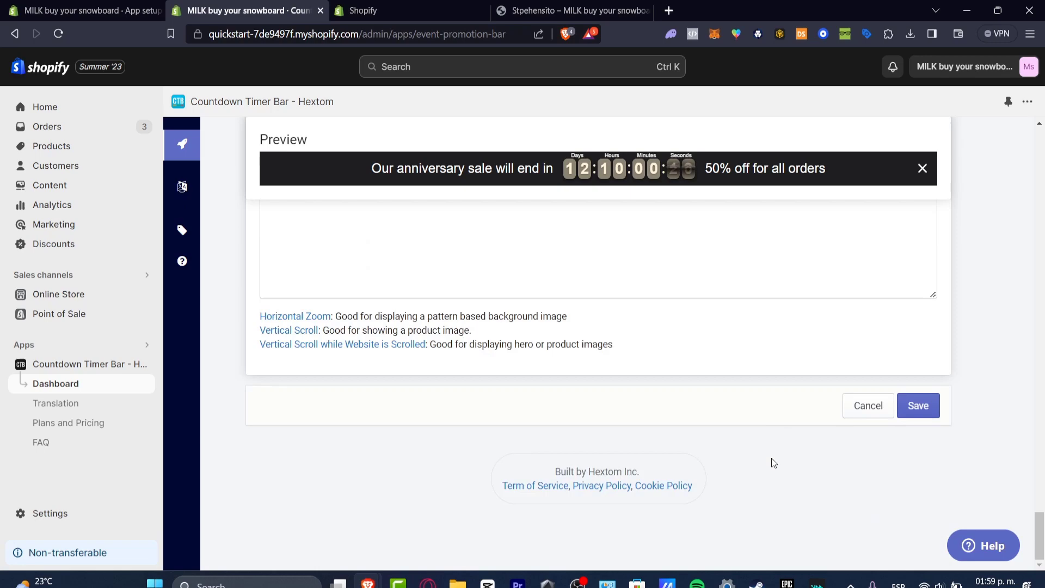
{"action": "scroll", "coordinate": [772, 459], "scroll_direction": "up", "scroll_amount": 3}
{"action": "scroll", "coordinate": [772, 459], "scroll_direction": "up", "scroll_amount": 4}
{"action": "scroll", "coordinate": [770, 462], "scroll_direction": "down", "scroll_amount": 7}
- Save the countdown bar and dismiss the 'Bar Created Successfully!' message
{"action": "left_click", "coordinate": [924, 412]}
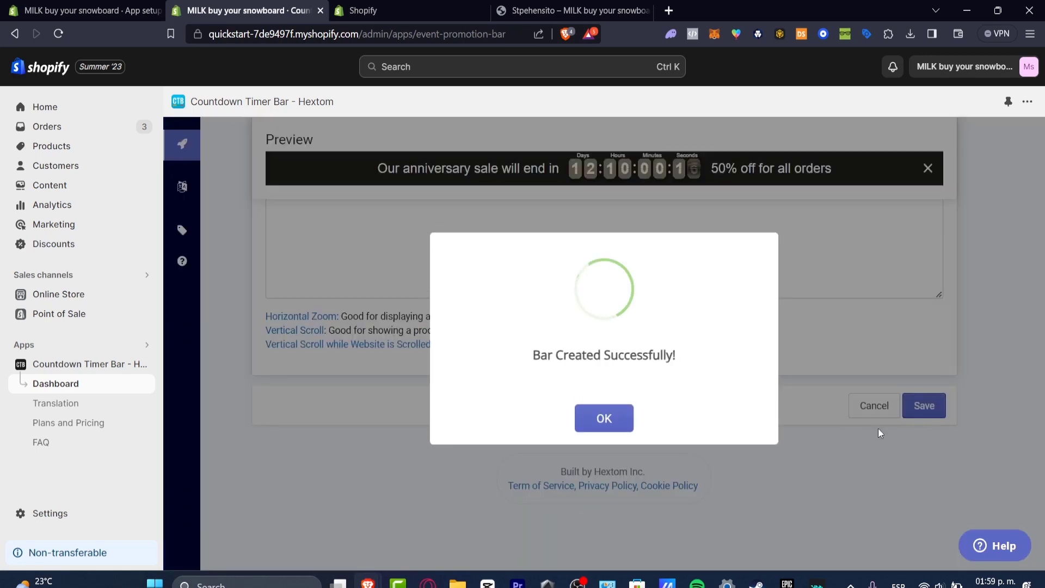
{"action": "left_click", "coordinate": [622, 427]}
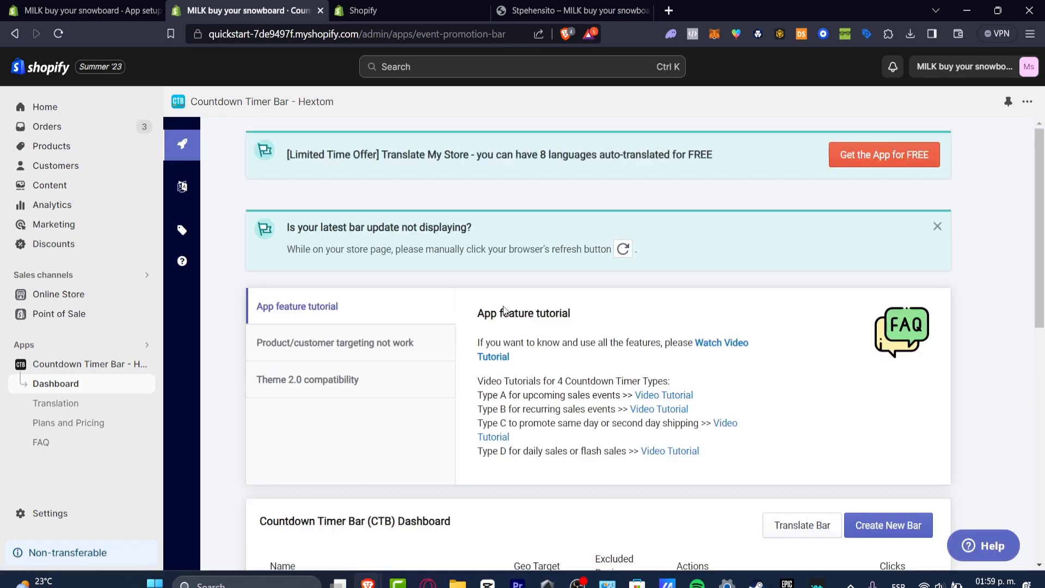
{"action": "scroll", "coordinate": [740, 372], "scroll_direction": "down", "scroll_amount": 8}
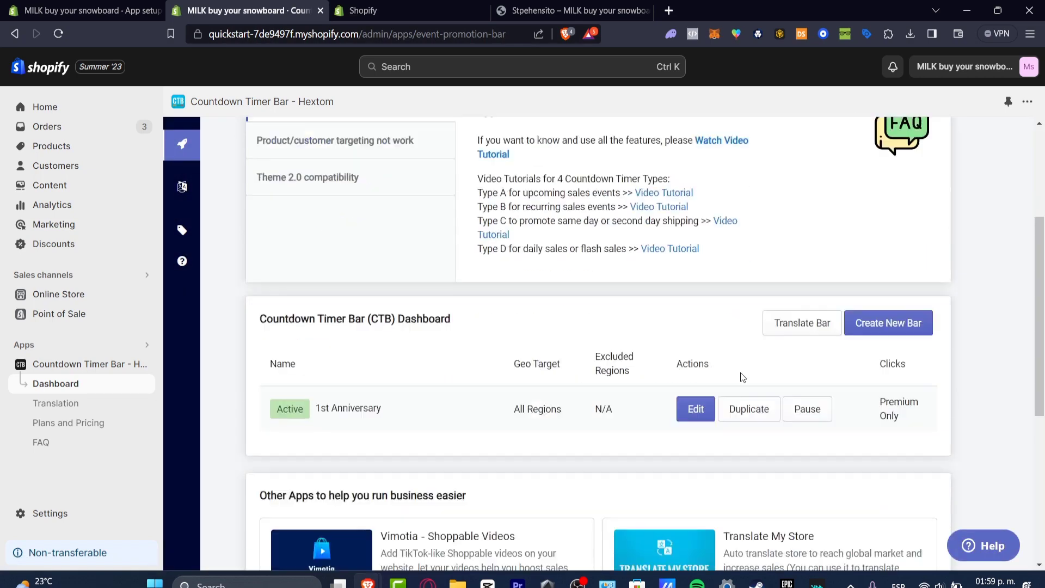
- View the MILK storefront showing the 12-day anniversary countdown bar at the top
{"action": "key", "text": "ctrl+Tab"}
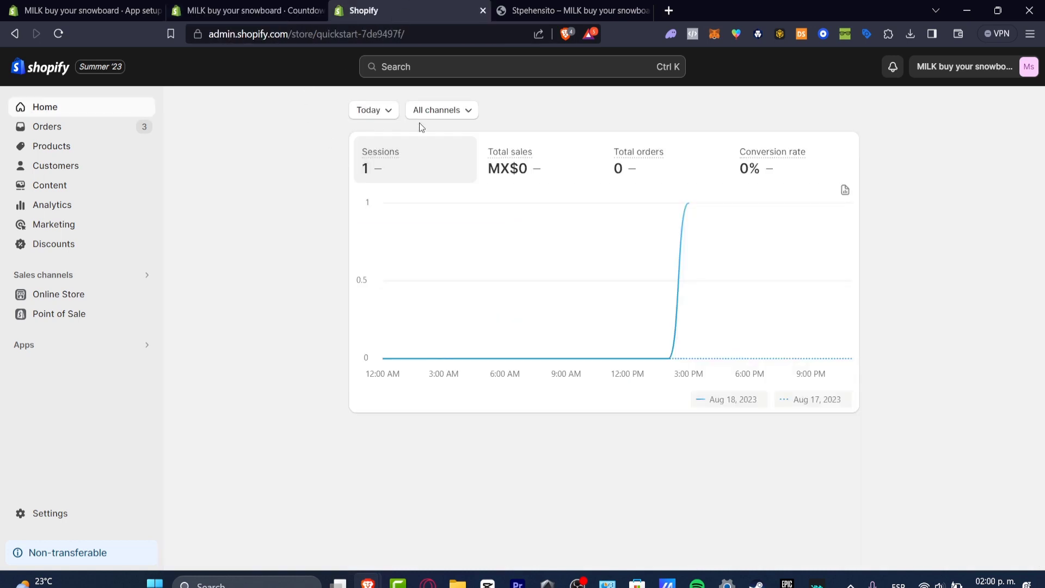
{"action": "left_click", "coordinate": [547, 11]}
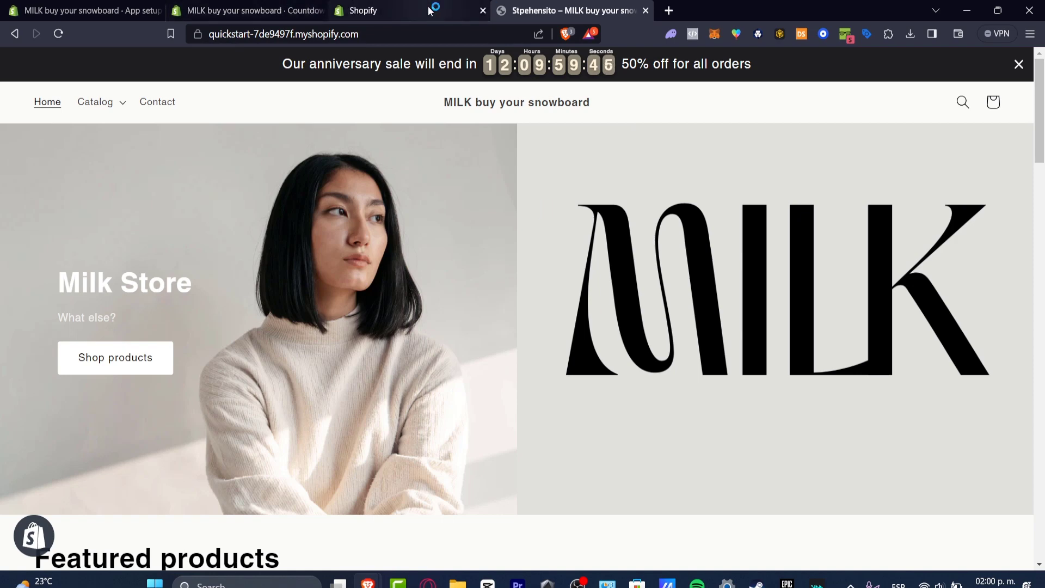
{"action": "left_click", "coordinate": [360, 11]}
{"action": "left_click", "coordinate": [604, 7]}
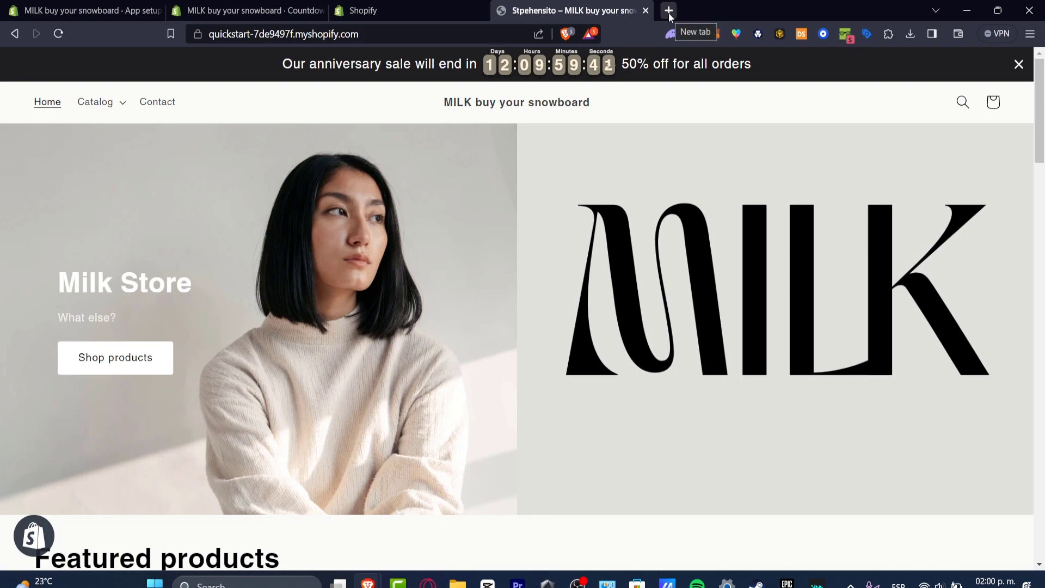
- Search the web for 'countdown timer' in a new tab and scroll through the results
{"action": "left_click", "coordinate": [669, 10]}
{"action": "type", "text": "time"}
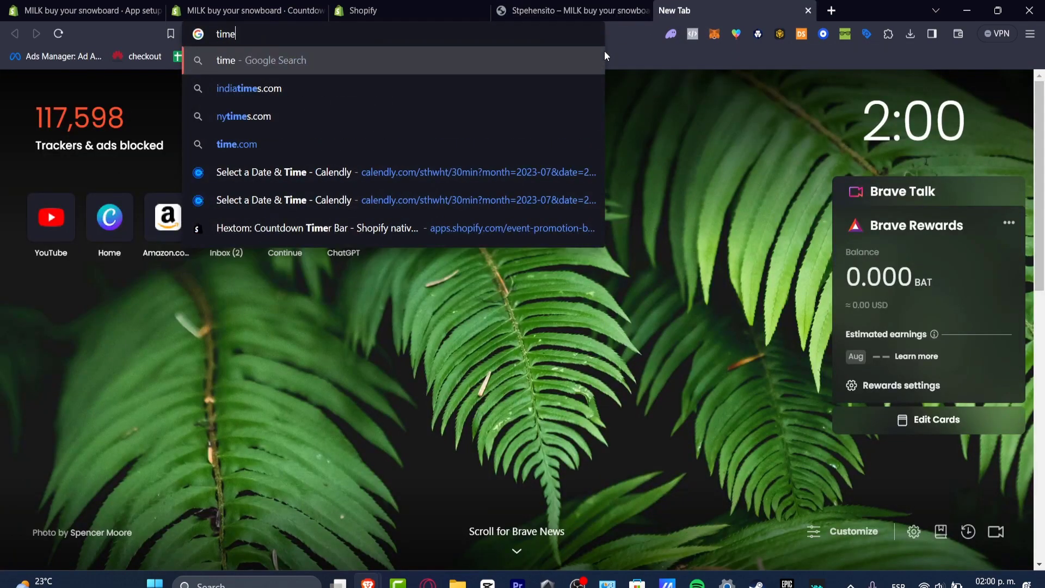
{"action": "key", "text": "BackSpace"}
{"action": "key", "text": "BackSpace"}
{"action": "key", "text": "BackSpace"}
{"action": "key", "text": "BackSpace"}
{"action": "type", "text": "countdown timer"}
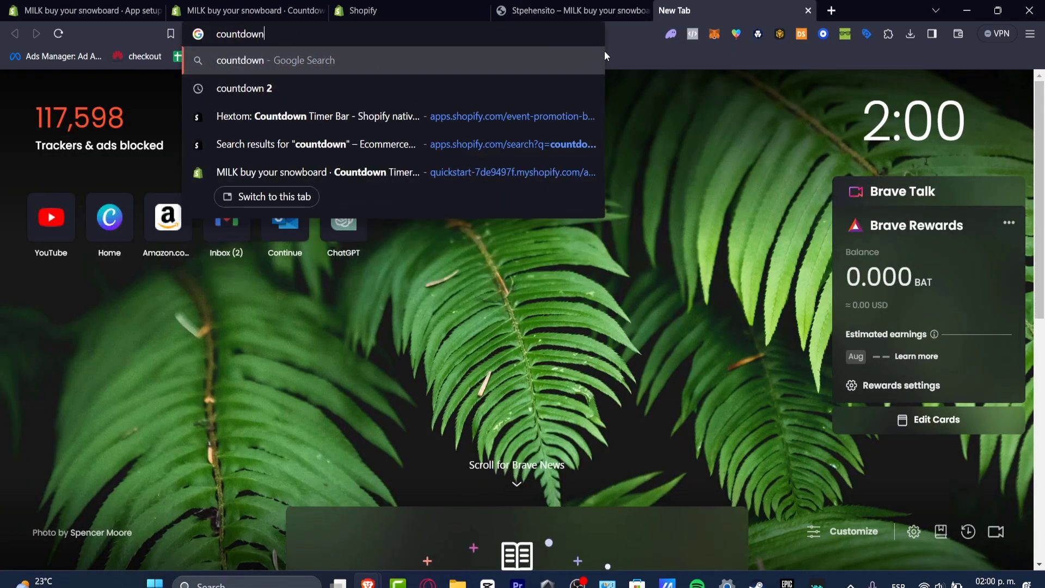
{"action": "key", "text": "Return"}
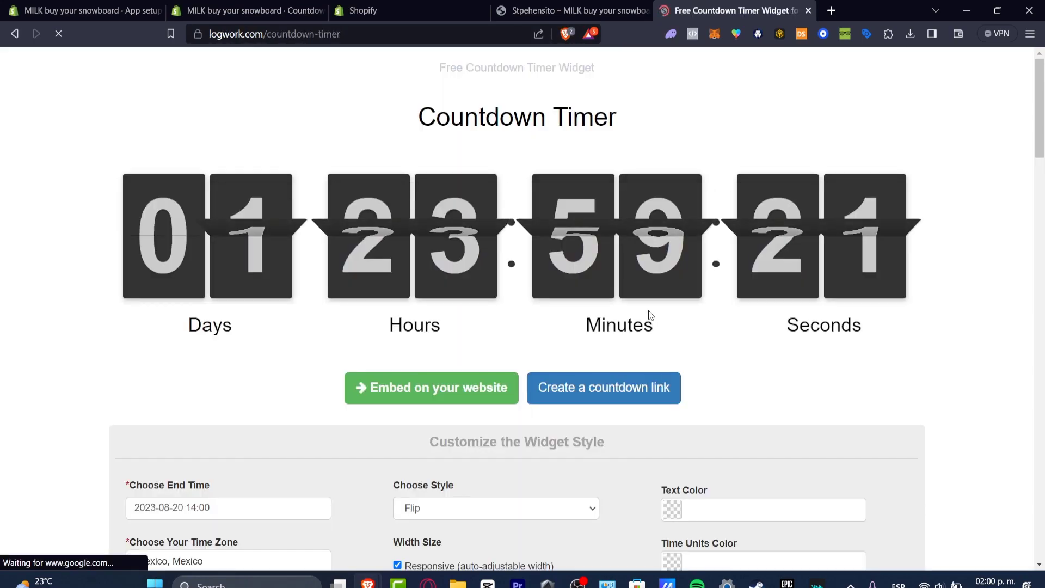
{"action": "scroll", "coordinate": [599, 365], "scroll_direction": "down", "scroll_amount": 4}
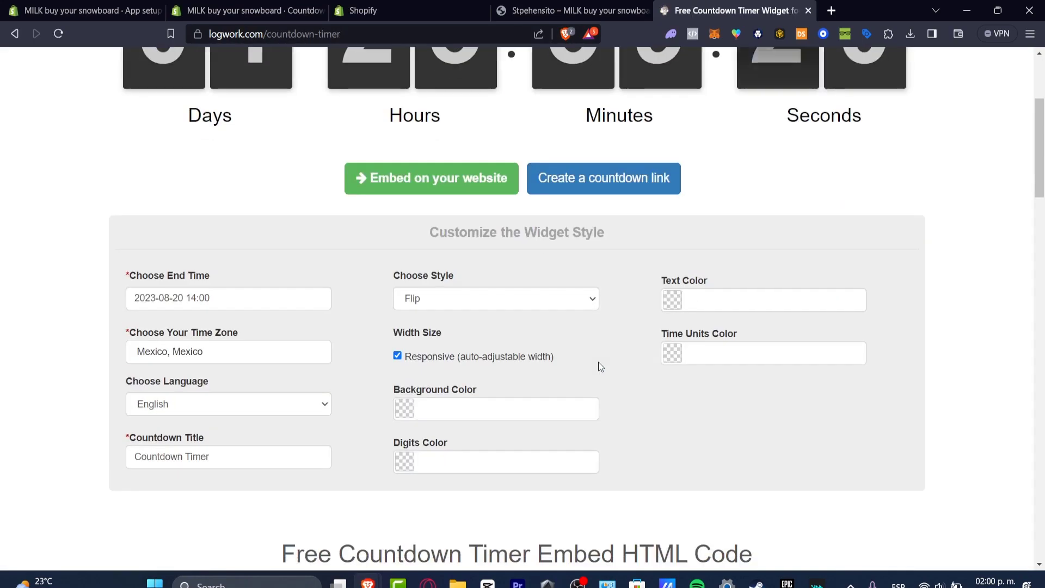
{"action": "scroll", "coordinate": [588, 281], "scroll_direction": "down", "scroll_amount": 7}
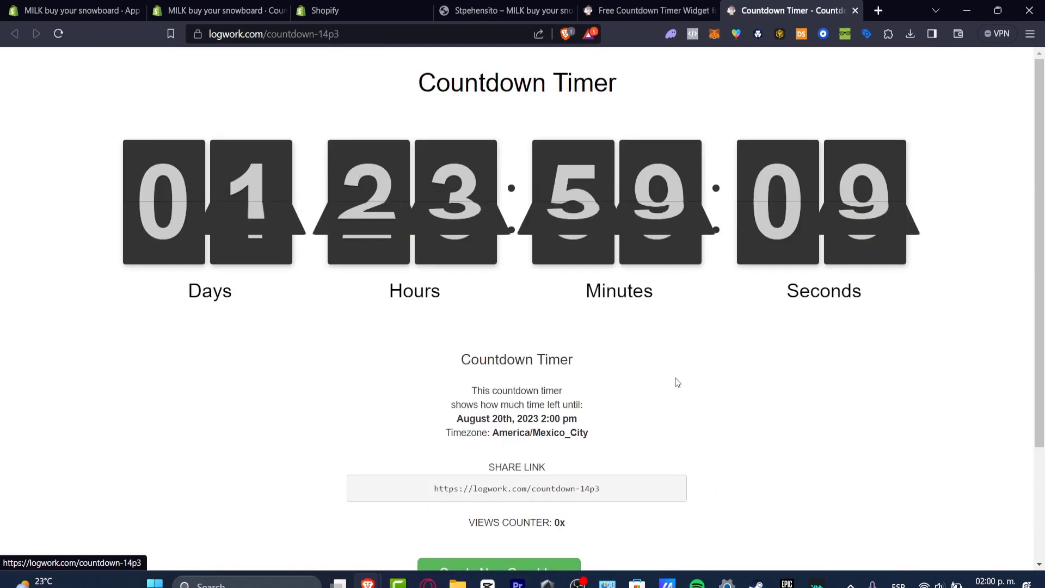
{"action": "scroll", "coordinate": [677, 380], "scroll_direction": "down", "scroll_amount": 3}
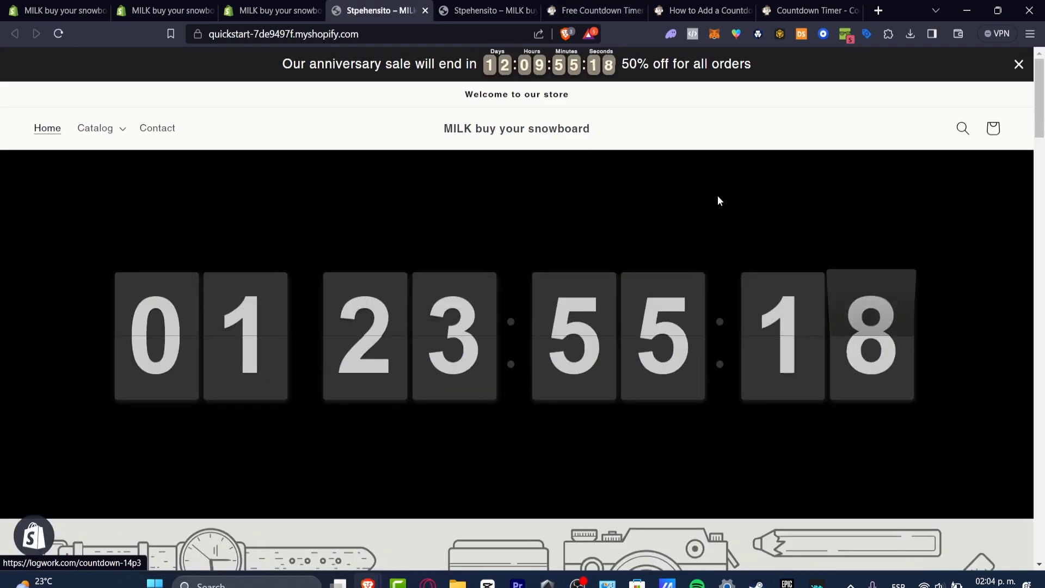
- Check the homepage flip countdown, then close the storefront and three Logwork tabs
{"action": "scroll", "coordinate": [717, 265], "scroll_direction": "down", "scroll_amount": 10}
{"action": "scroll", "coordinate": [716, 266], "scroll_direction": "up", "scroll_amount": 7}
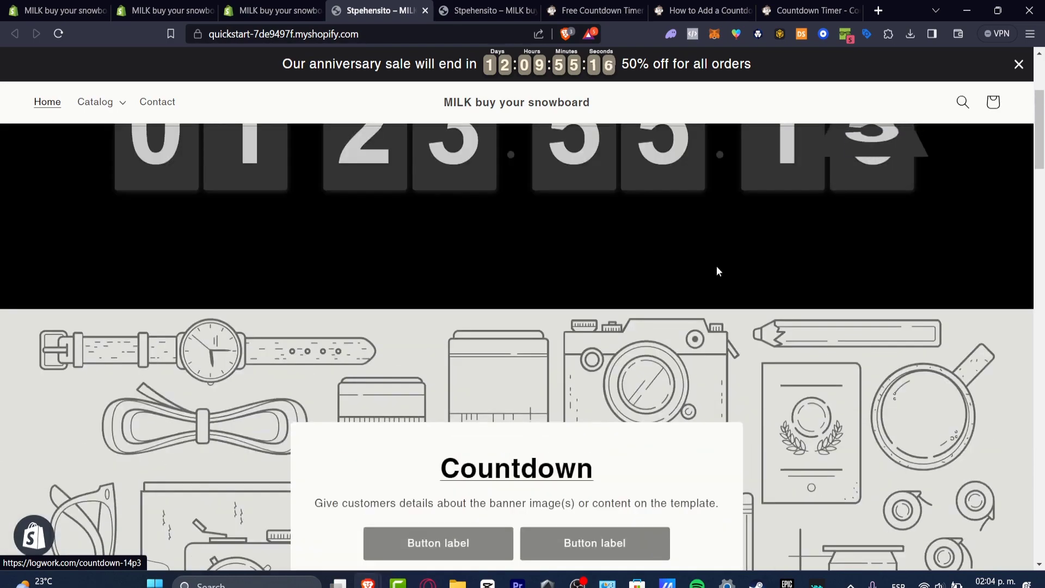
{"action": "scroll", "coordinate": [716, 271], "scroll_direction": "down", "scroll_amount": 5}
{"action": "left_click", "coordinate": [425, 11]}
{"action": "left_click", "coordinate": [425, 10]}
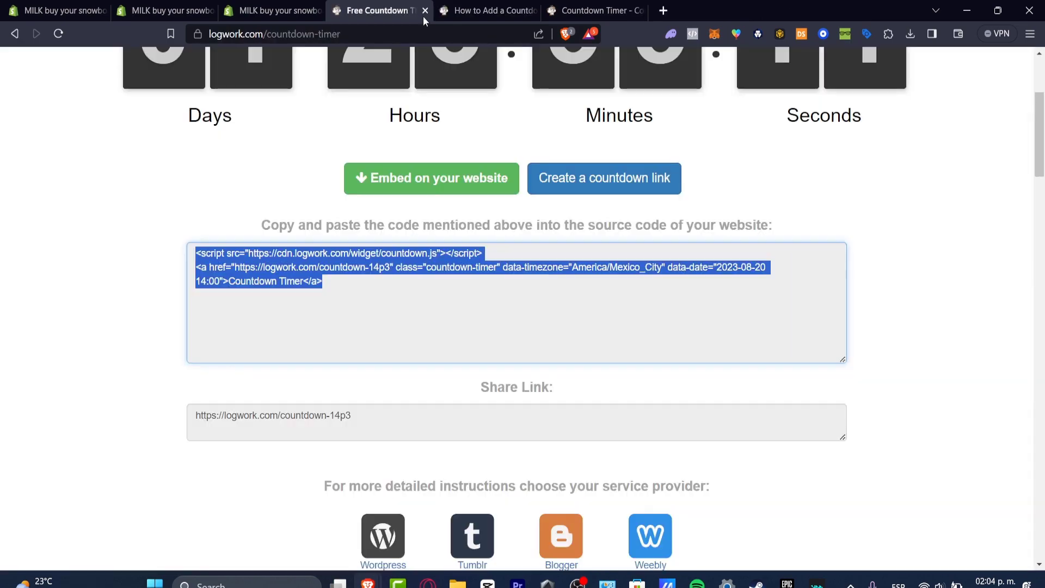
{"action": "left_click", "coordinate": [425, 17]}
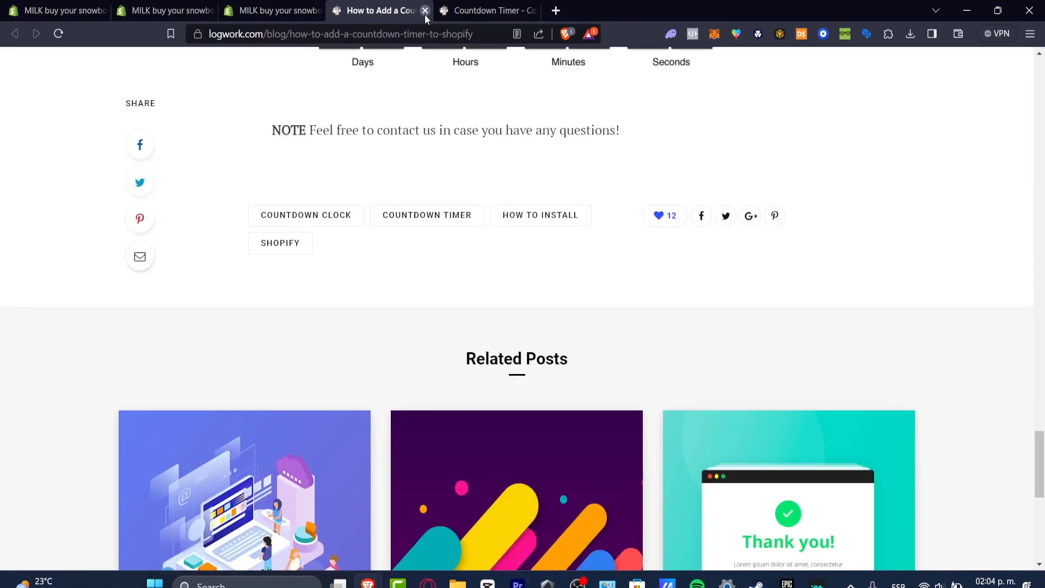
{"action": "left_click", "coordinate": [426, 16]}
{"action": "left_click", "coordinate": [426, 13]}
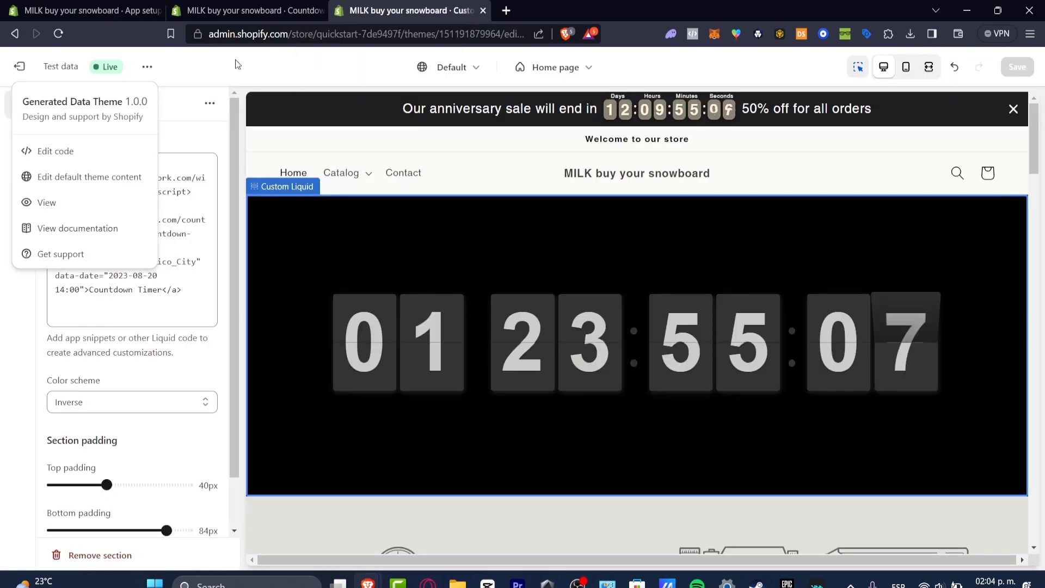
- Return to the Countdown Timer Bar app and go to the admin home page
{"action": "left_click", "coordinate": [244, 7]}
{"action": "scroll", "coordinate": [378, 268], "scroll_direction": "up", "scroll_amount": 4}
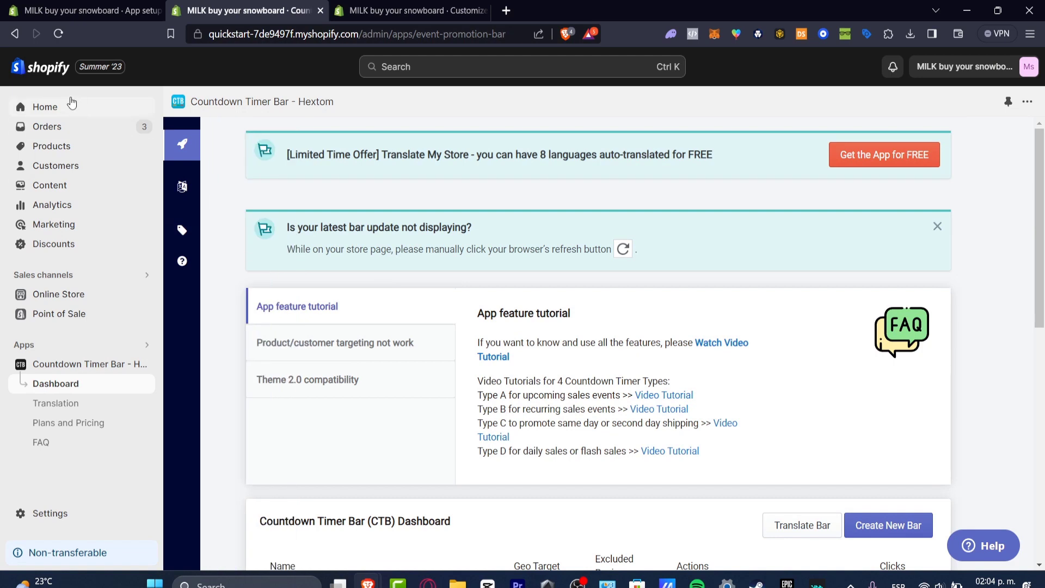
{"action": "left_click", "coordinate": [61, 106]}
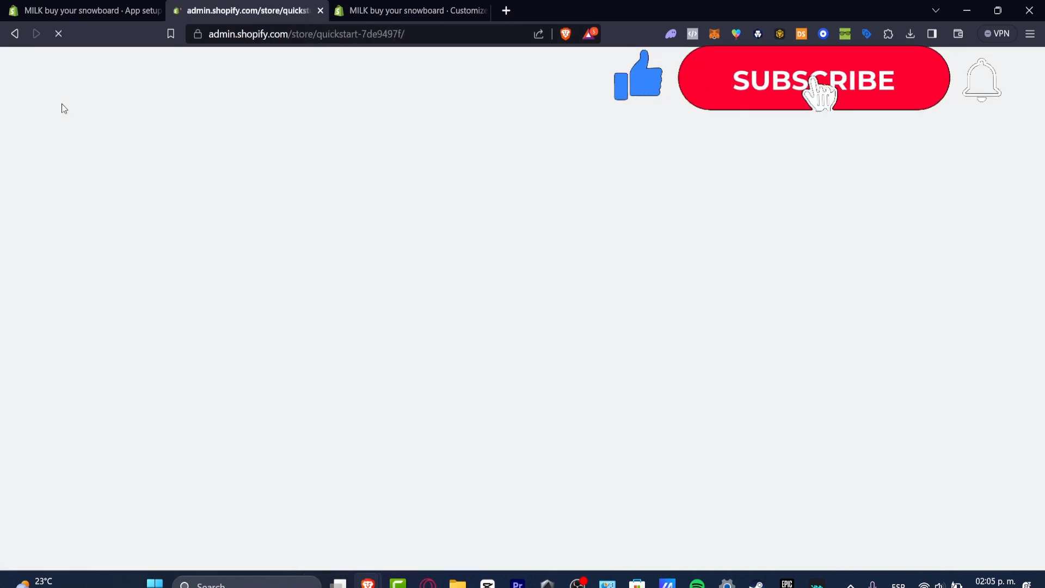